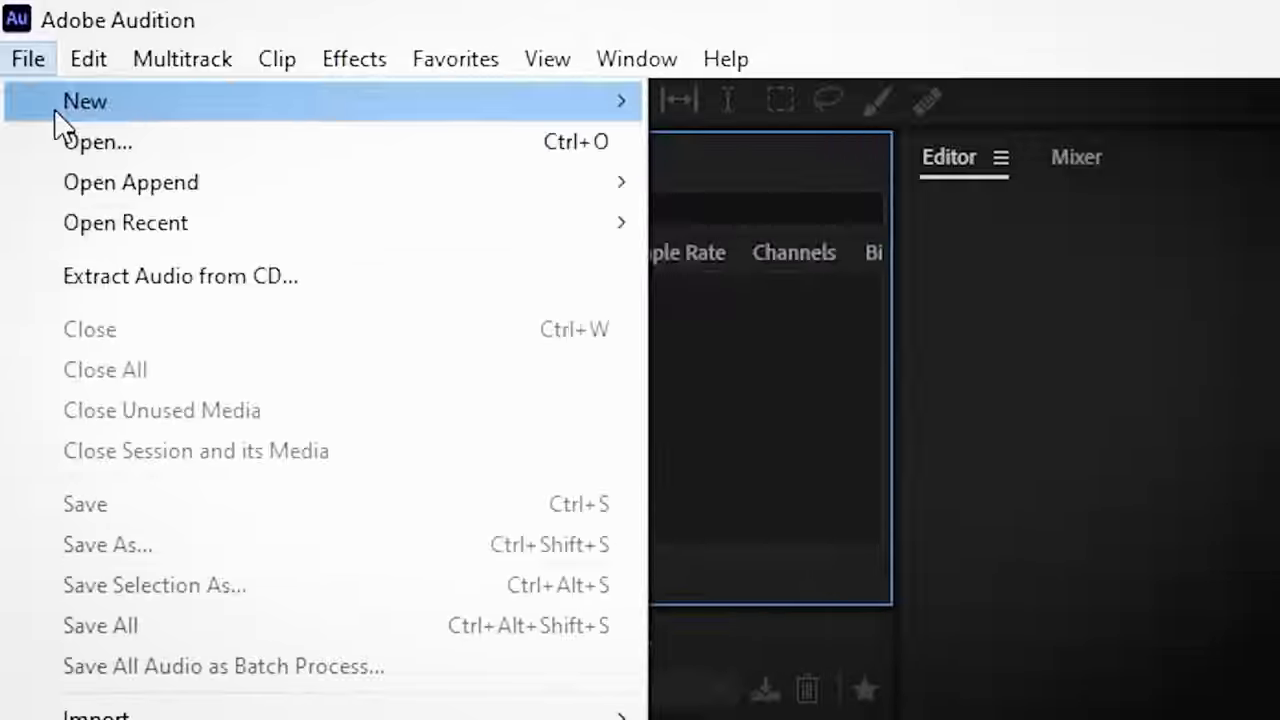
# Create a new multitrack session named denoise.
pyautogui.moveTo(55, 112)
pyautogui.click(827, 112)
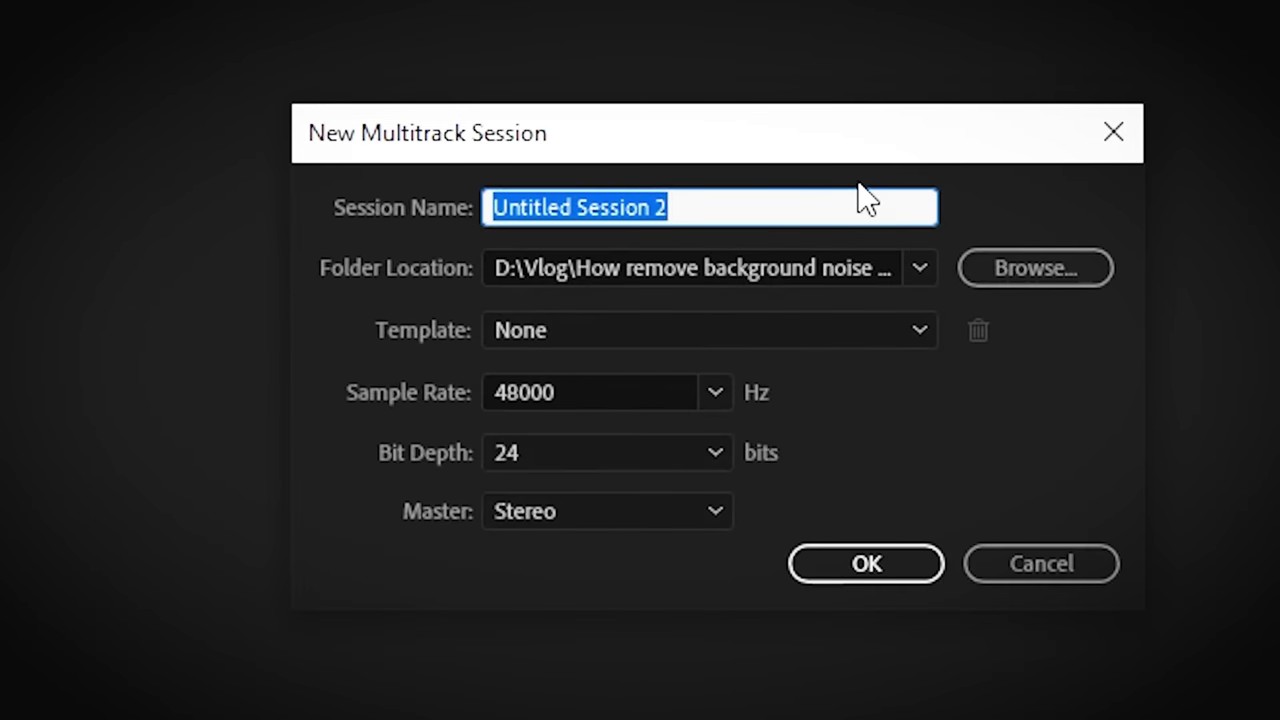
pyautogui.write('denoise')
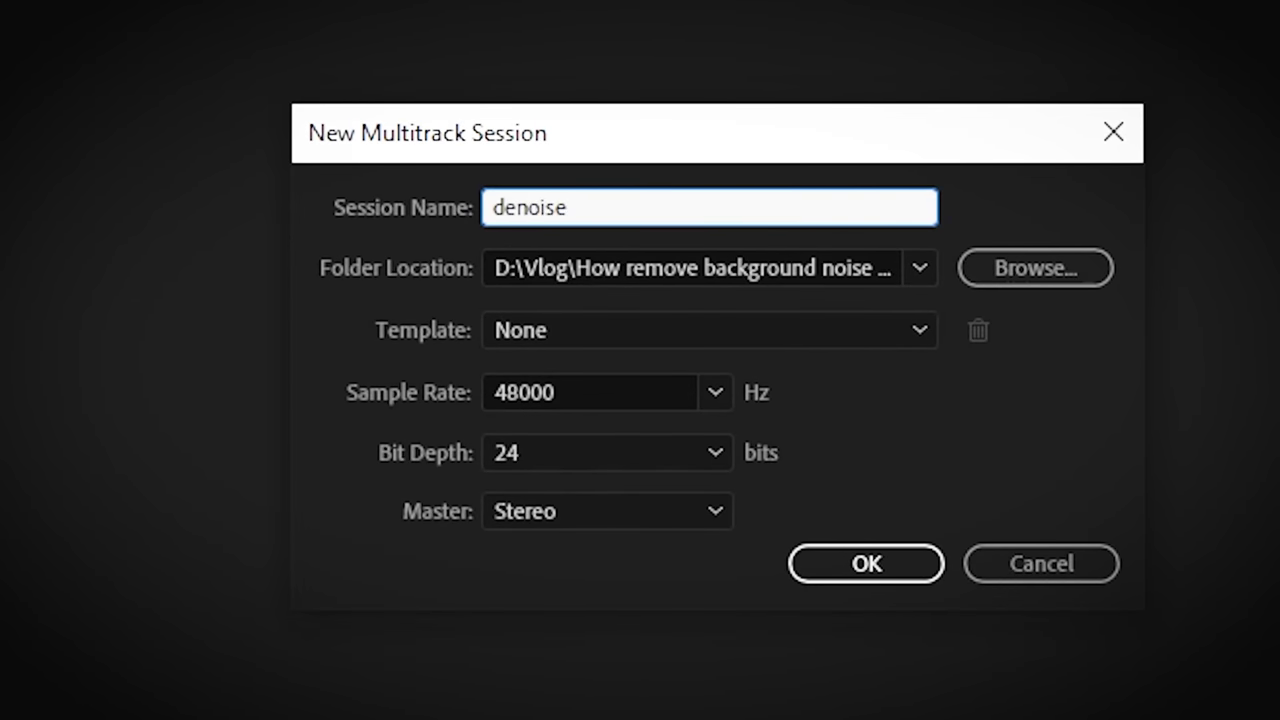
pyautogui.press('Return')
# Place Hiss.wav on Track 1 and play it from near the start.
pyautogui.moveTo(43, 94); pyautogui.dragTo(390, 155)
pyautogui.click(394, 89)
pyautogui.press('space')
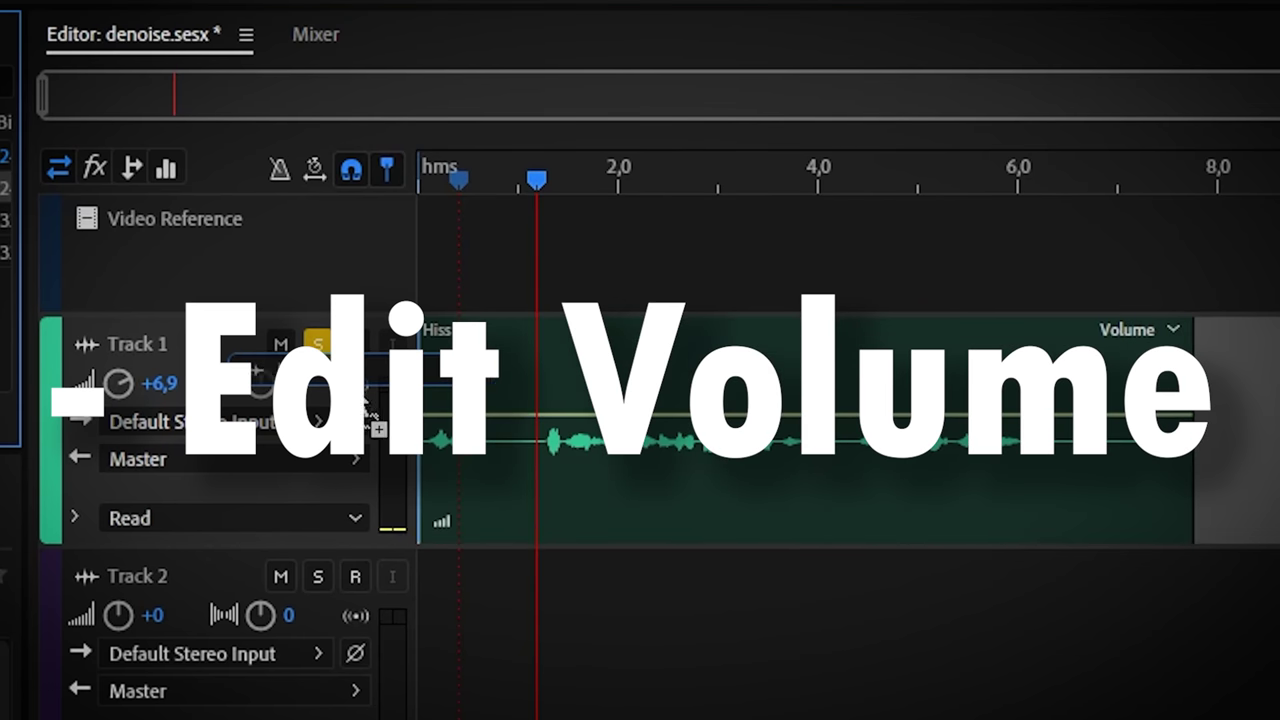
# Replay part of the Hiss clip, zooming the timeline to locate the pauses.
pyautogui.click(452, 200)
pyautogui.press('space')
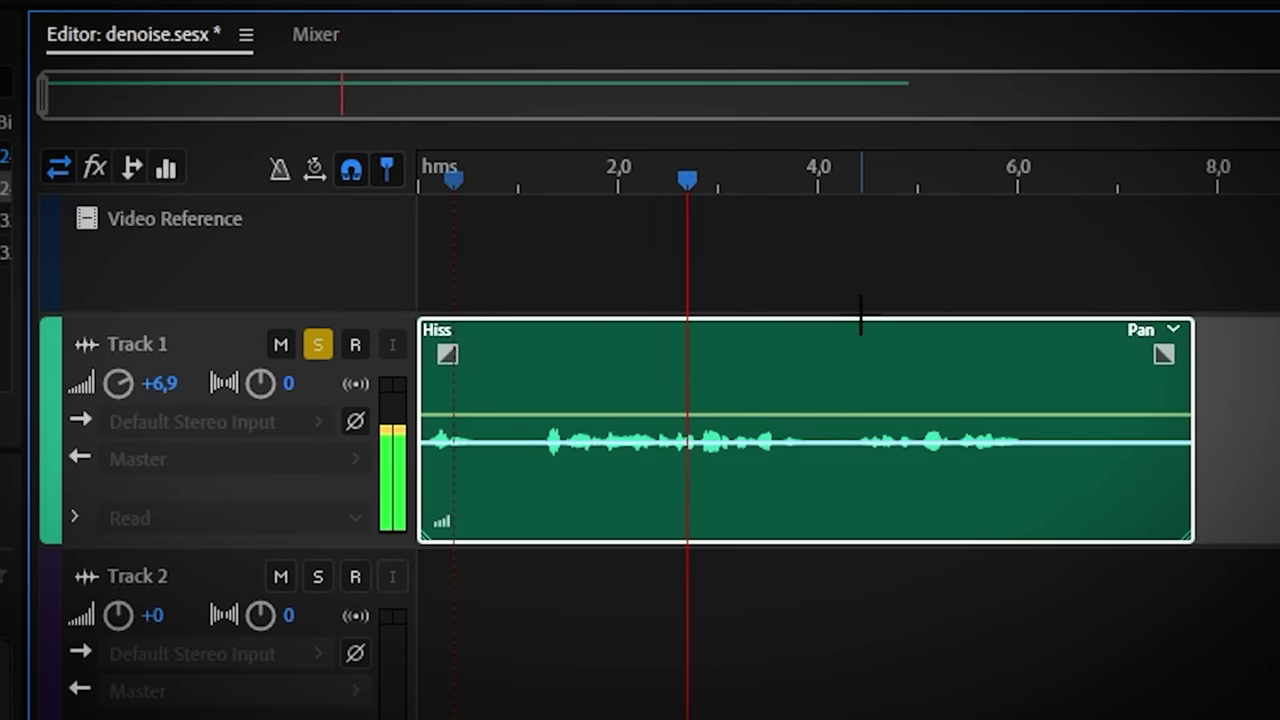
pyautogui.press('=')
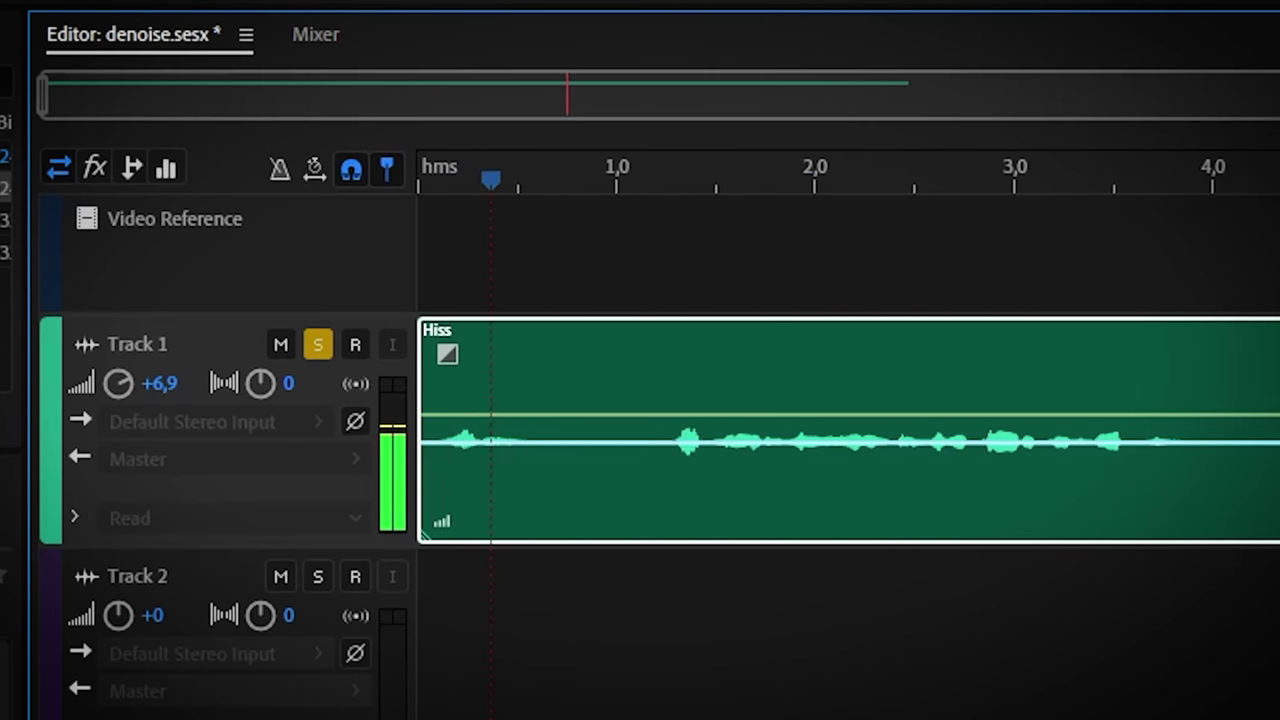
pyautogui.press('-')
pyautogui.press('space')
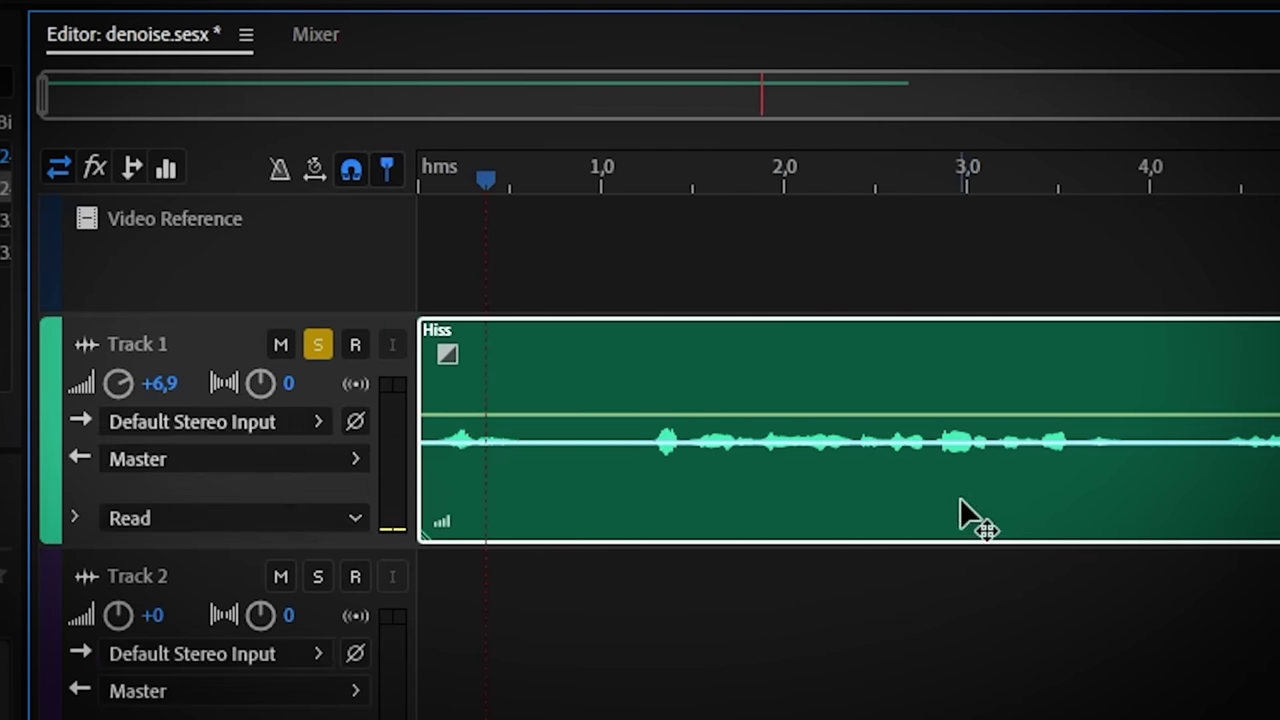
# Show Track 1's volume envelope and pull keyframes down to dip a hiss-only pause.
pyautogui.click(73, 518)
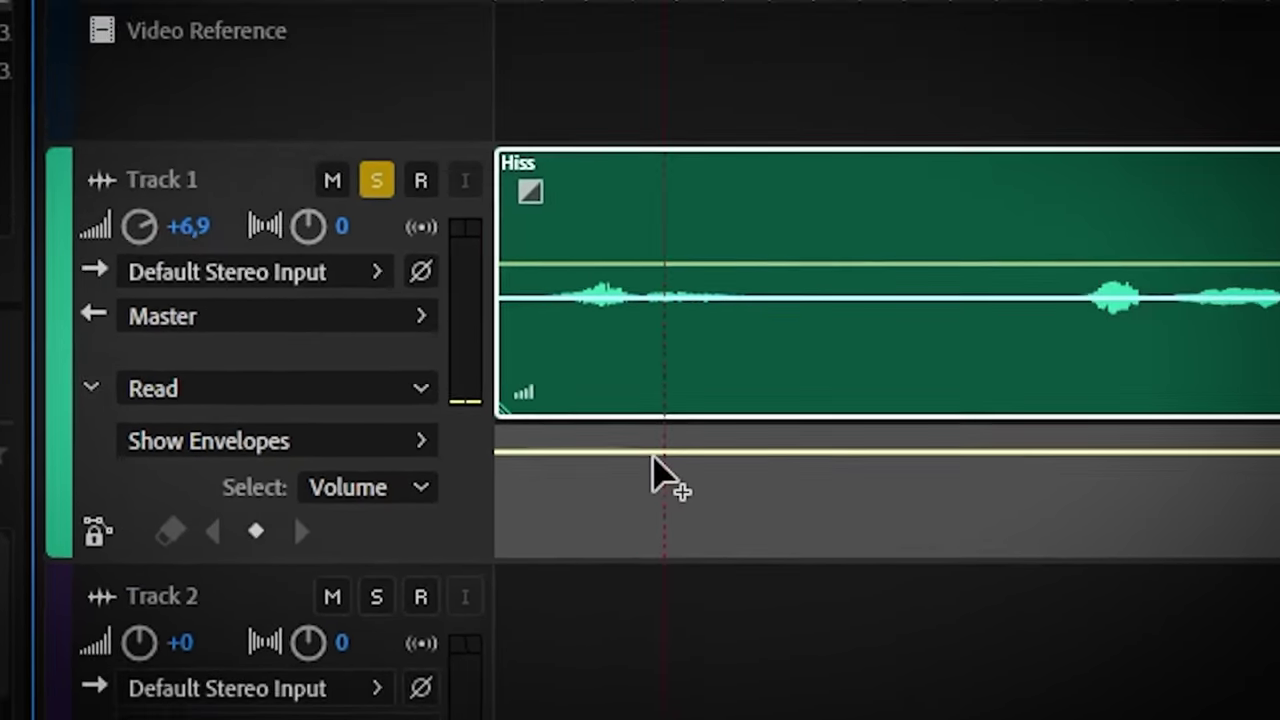
pyautogui.click(897, 436)
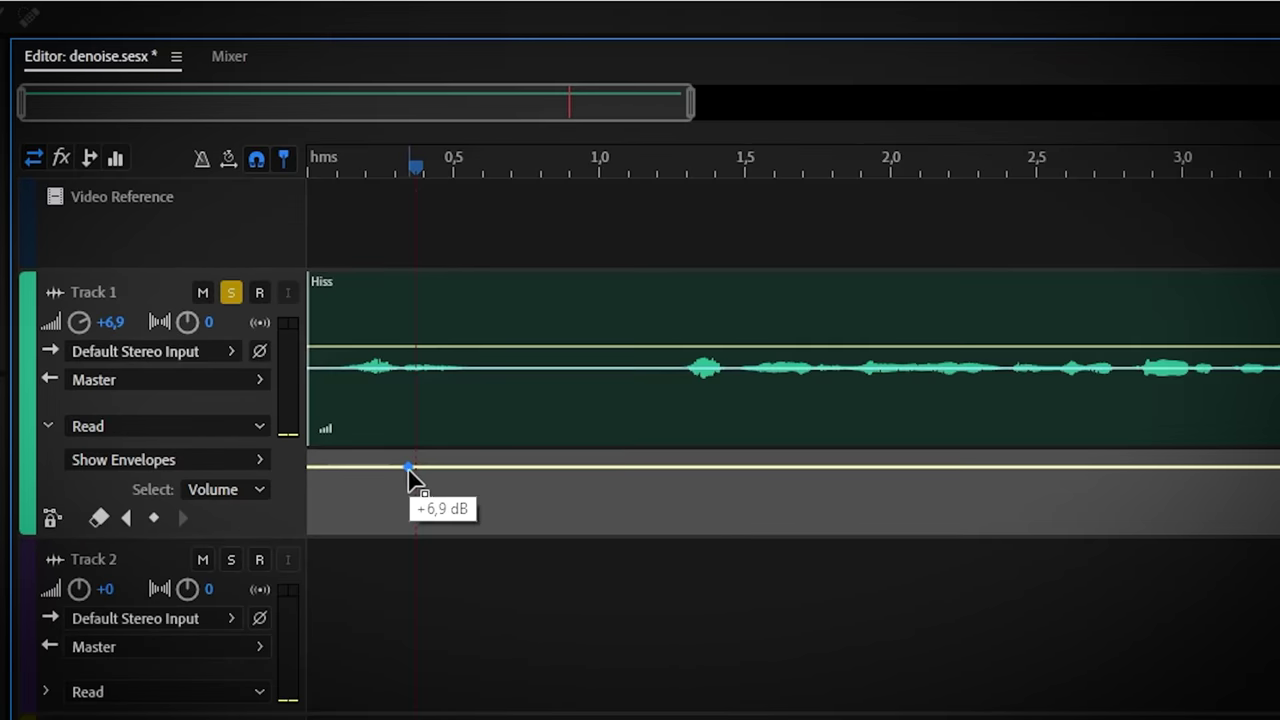
pyautogui.click(679, 467)
pyautogui.moveTo(433, 467); pyautogui.dragTo(445, 519)
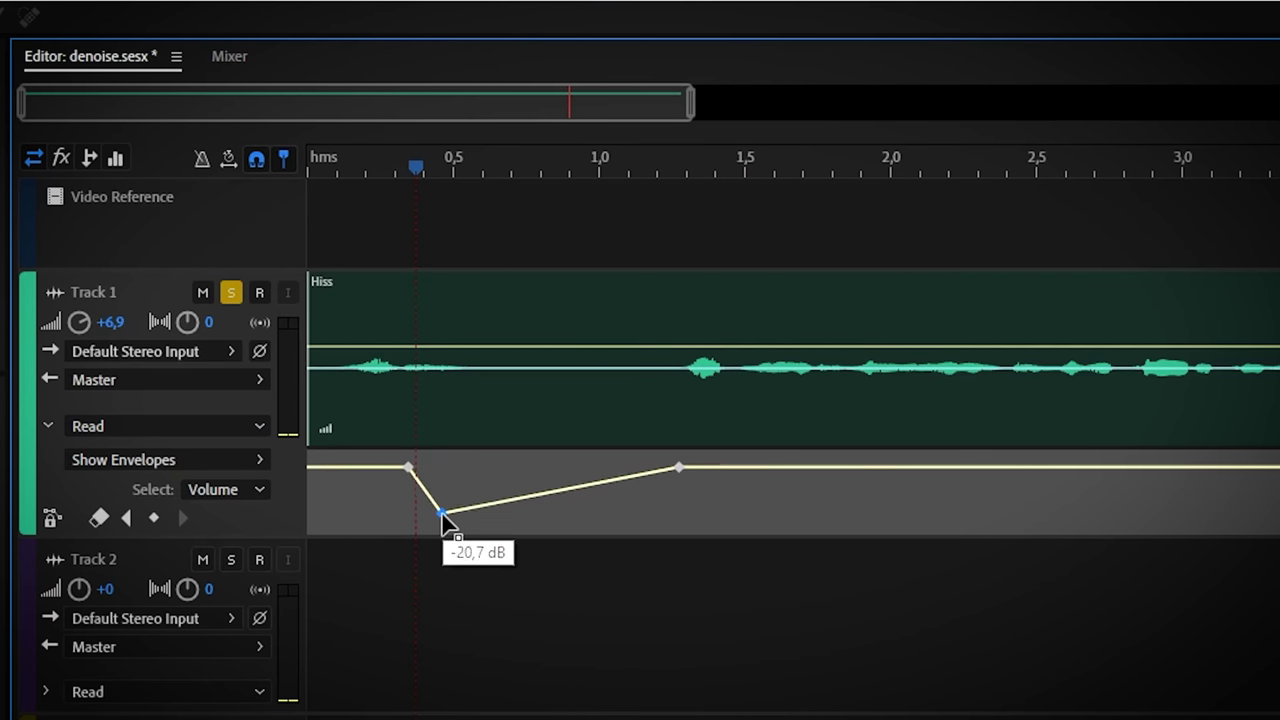
pyautogui.moveTo(660, 467); pyautogui.dragTo(660, 518)
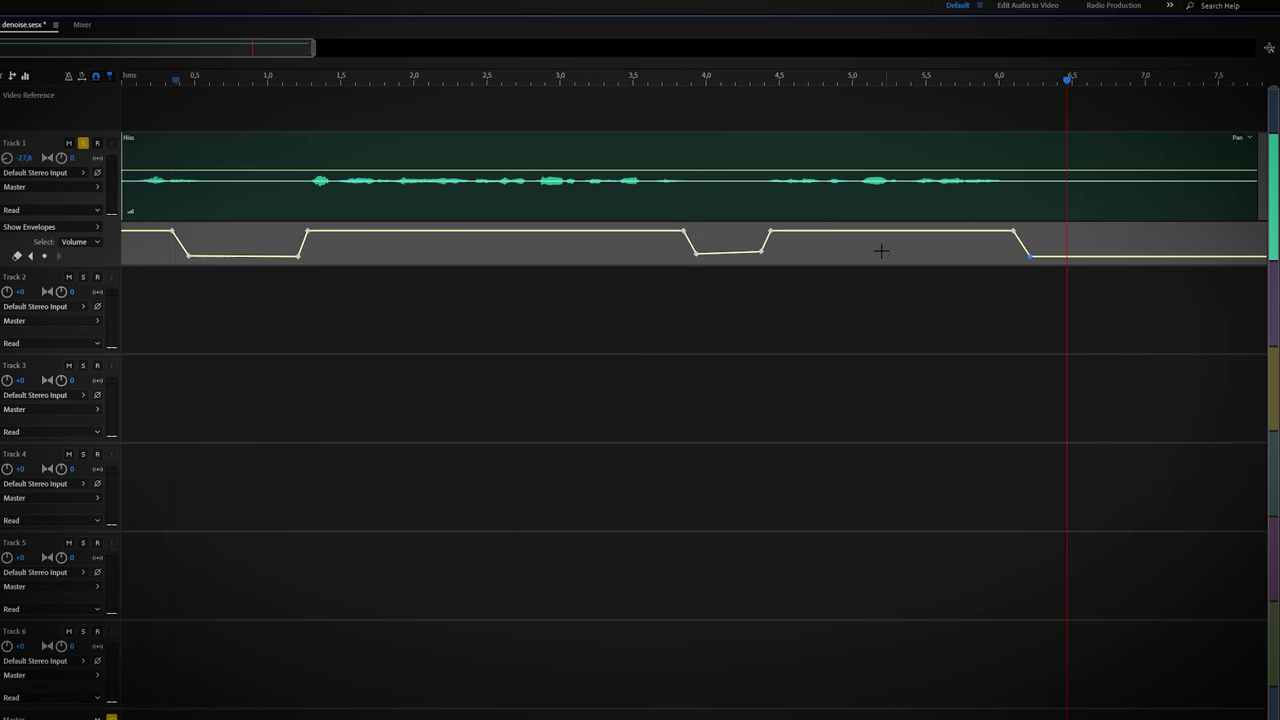
pyautogui.press('space')
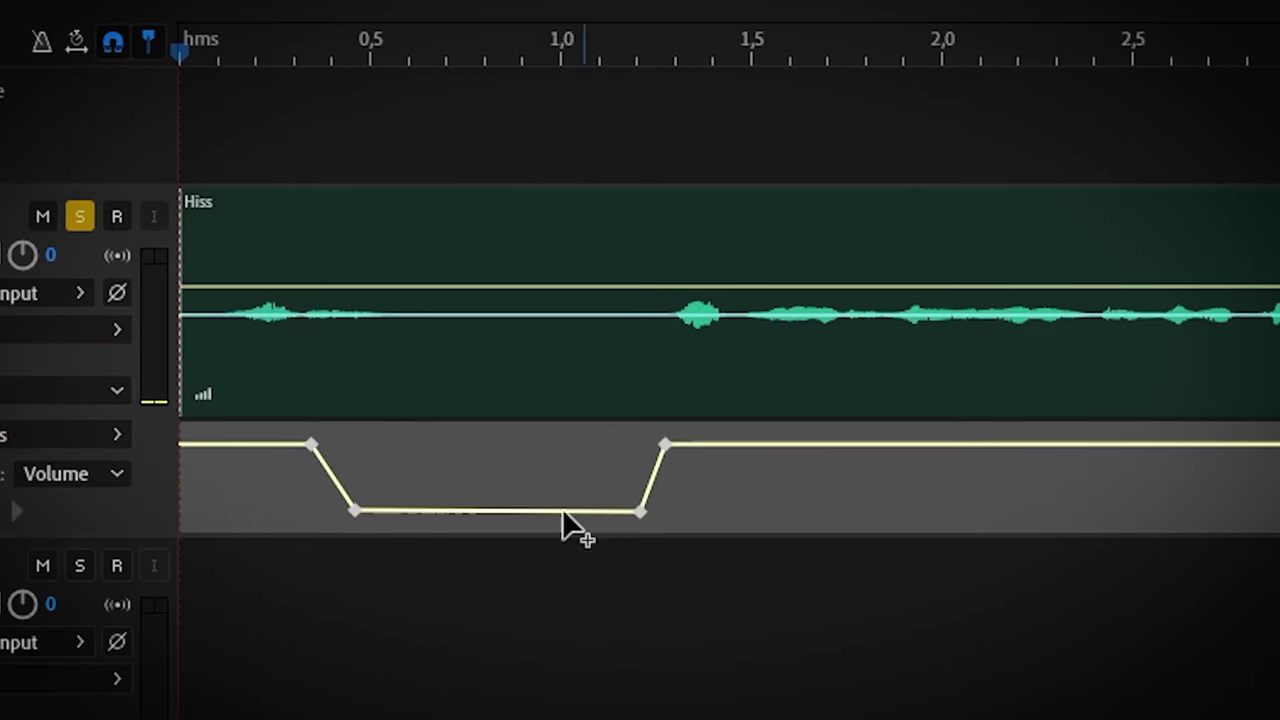
# Smooth the dip's start with an extra raised keyframe, then place Reverby.mp4 on Track 2.
pyautogui.click(386, 510)
pyautogui.moveTo(355, 510); pyautogui.dragTo(363, 461)
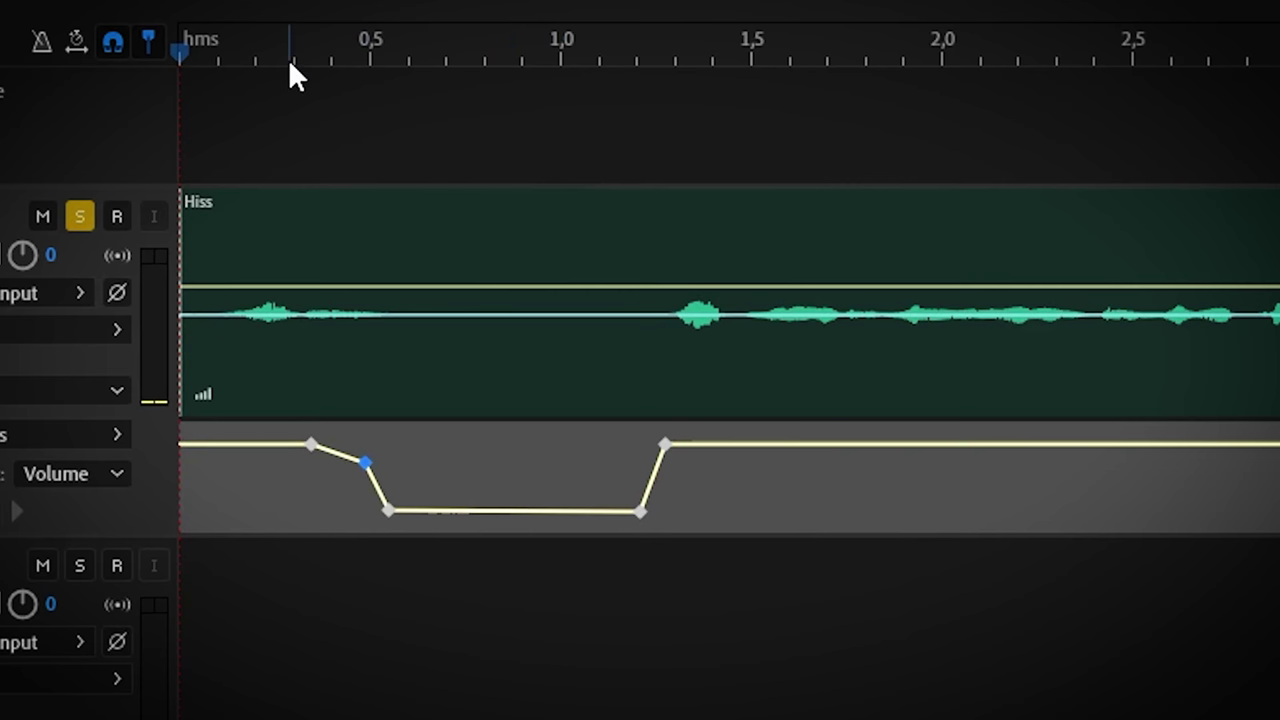
pyautogui.press('space')
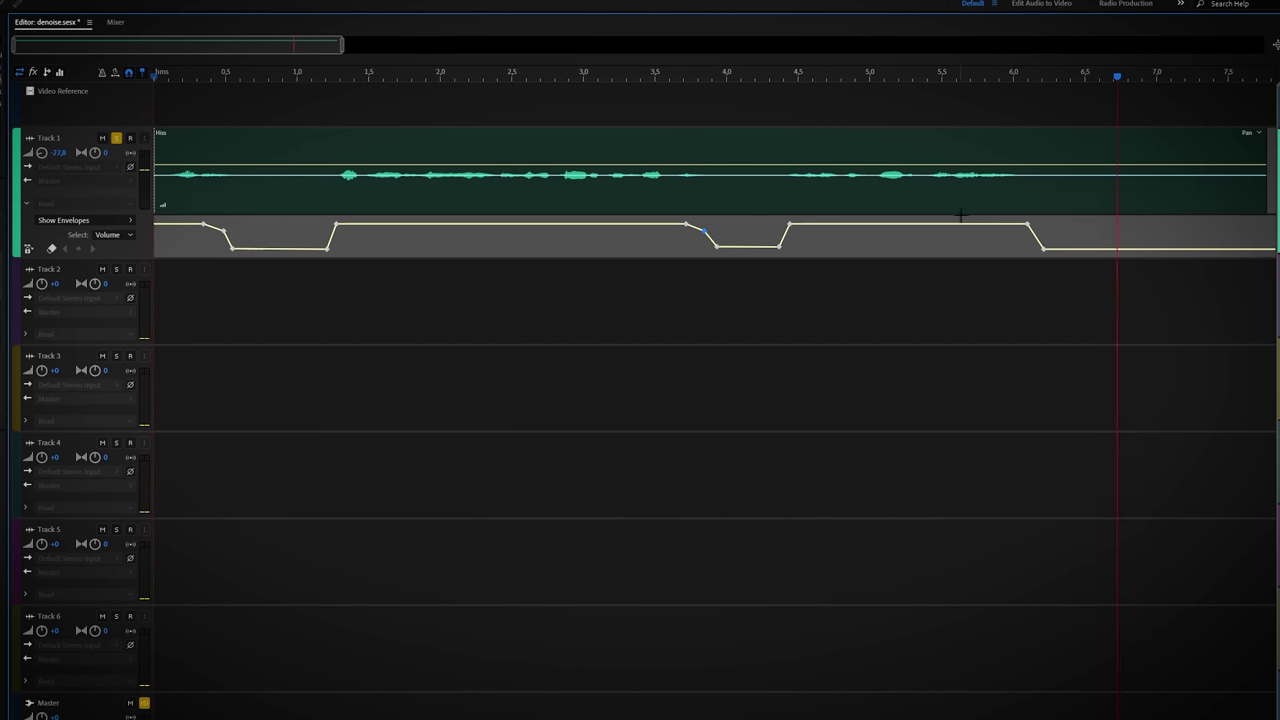
pyautogui.moveTo(47, 113); pyautogui.dragTo(384, 280)
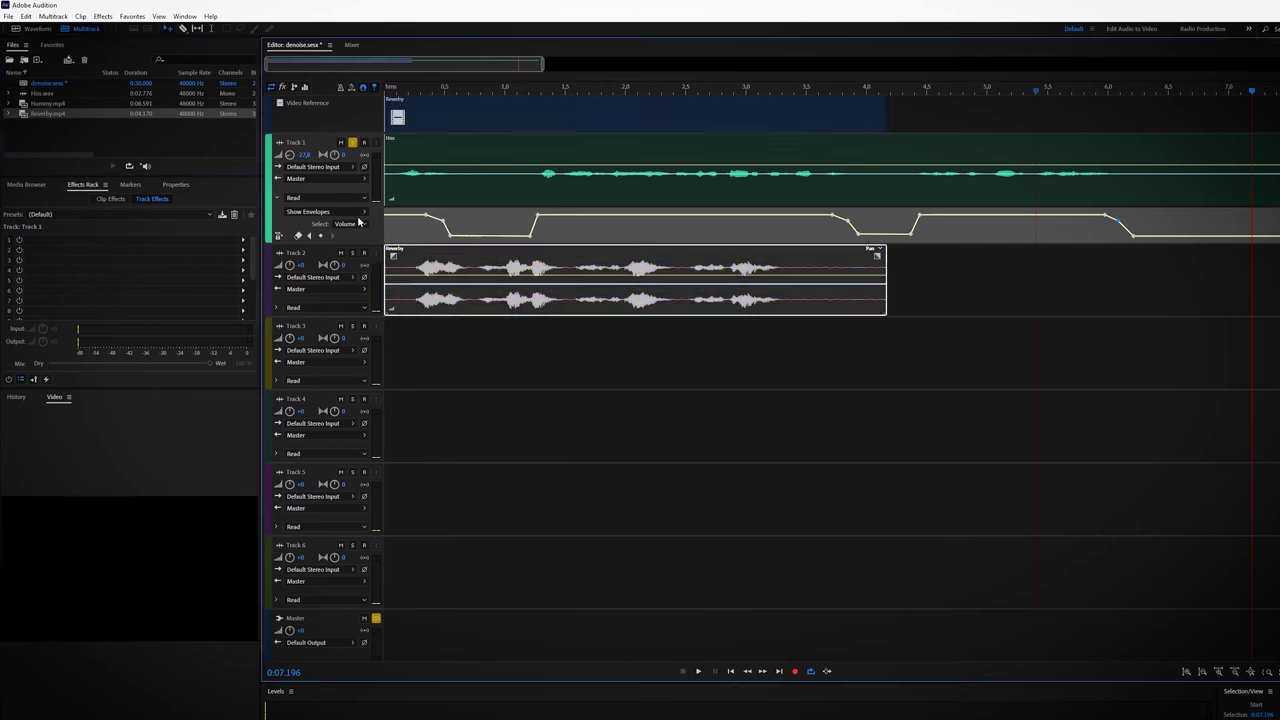
# Unsolo Track 1 and play the session with both clips.
pyautogui.click(352, 143)
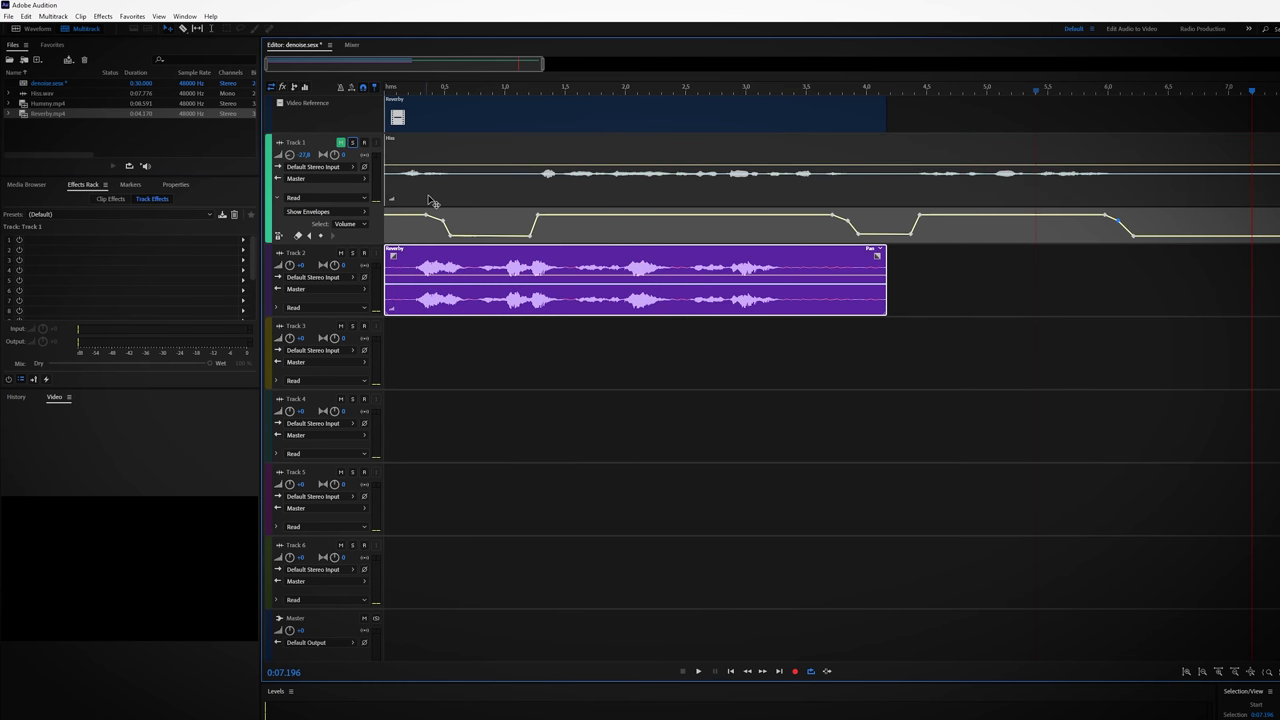
pyautogui.press('space')
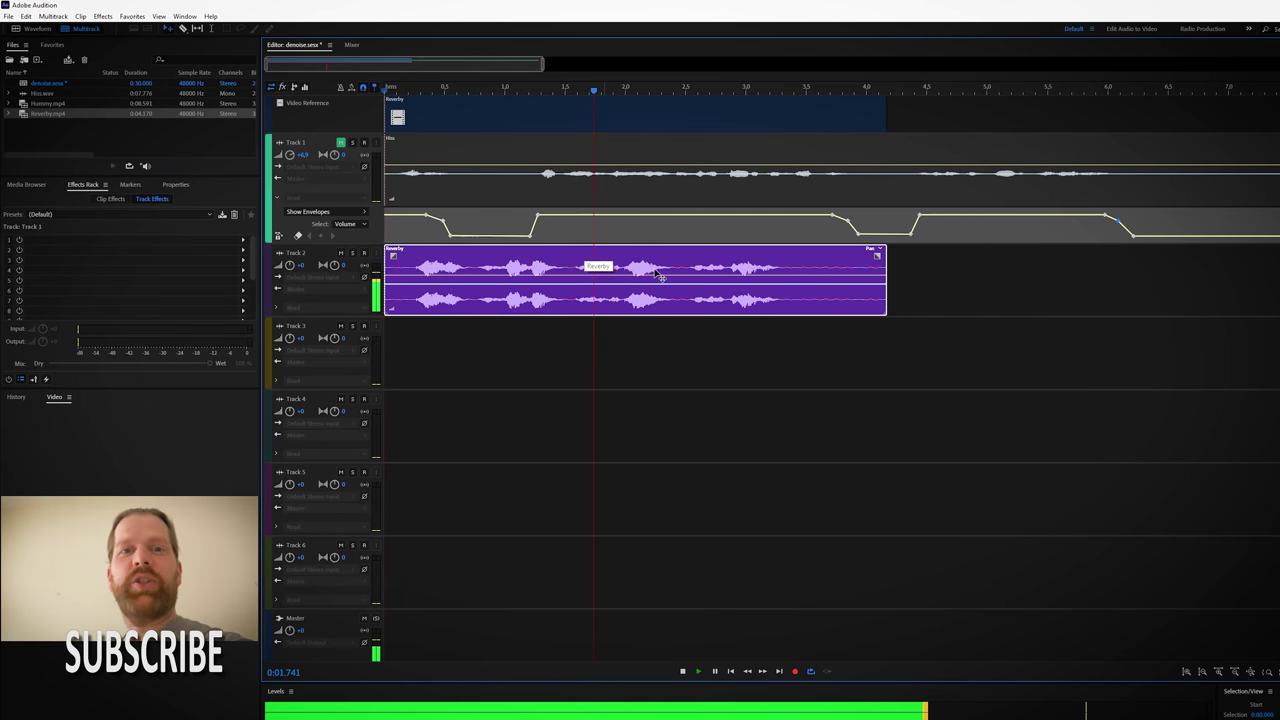
pyautogui.click(278, 313)
pyautogui.press('space')
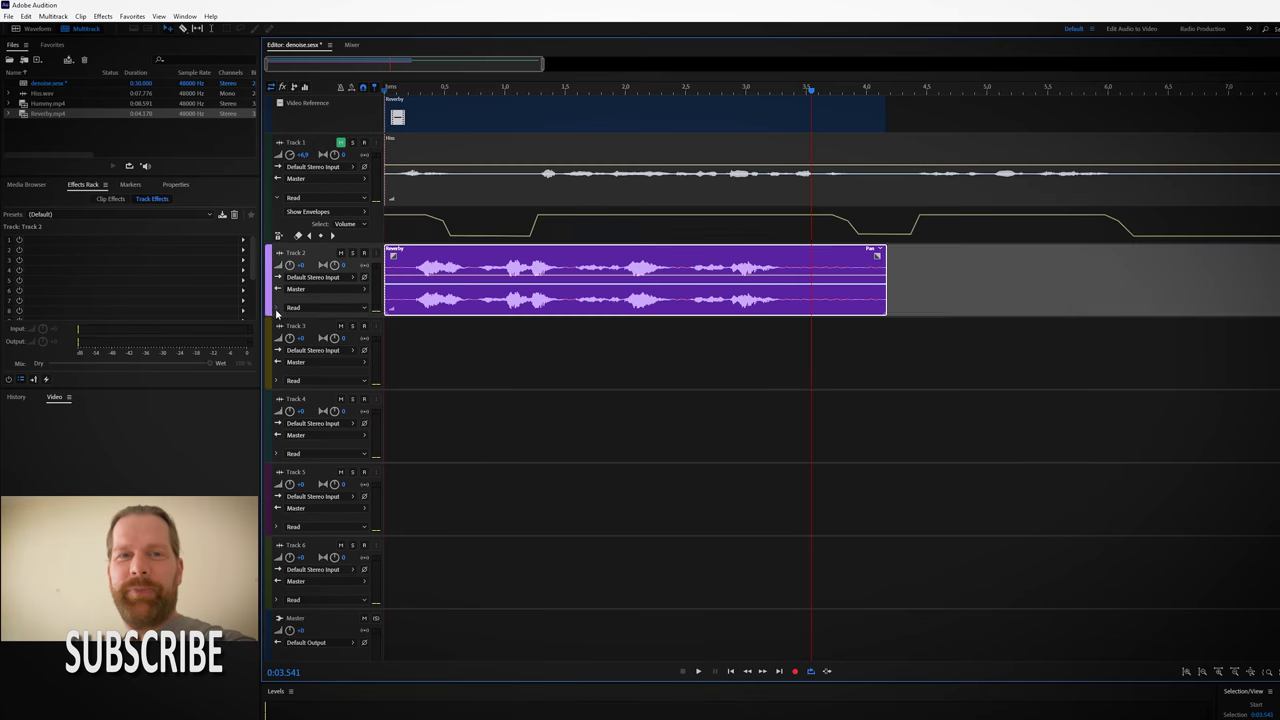
# Dip Track 2's volume envelope in quiet stretches, then split the Hiss clip at about 0.6 s.
pyautogui.click(278, 313)
pyautogui.click(665, 334)
pyautogui.click(708, 334)
pyautogui.moveTo(676, 334); pyautogui.dragTo(676, 347)
pyautogui.moveTo(702, 334); pyautogui.dragTo(702, 346)
pyautogui.click(778, 330)
pyautogui.moveTo(788, 330); pyautogui.dragTo(788, 345)
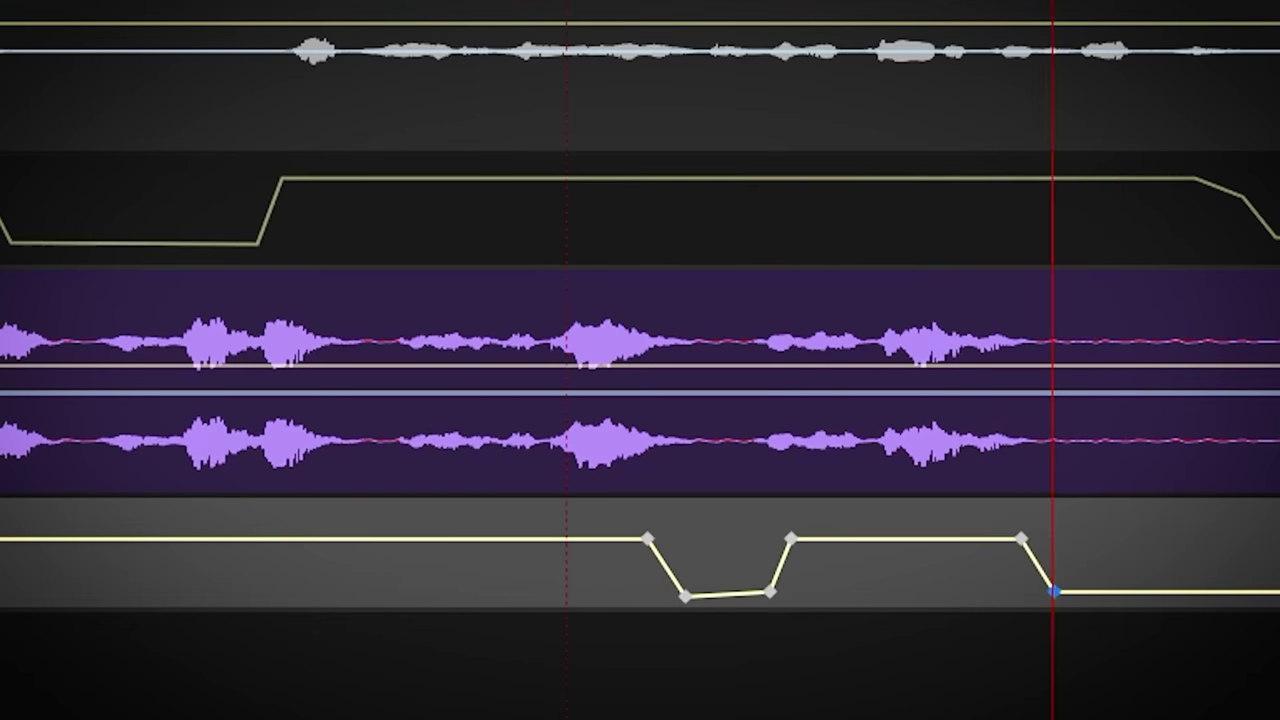
pyautogui.moveTo(769, 586); pyautogui.dragTo(760, 549)
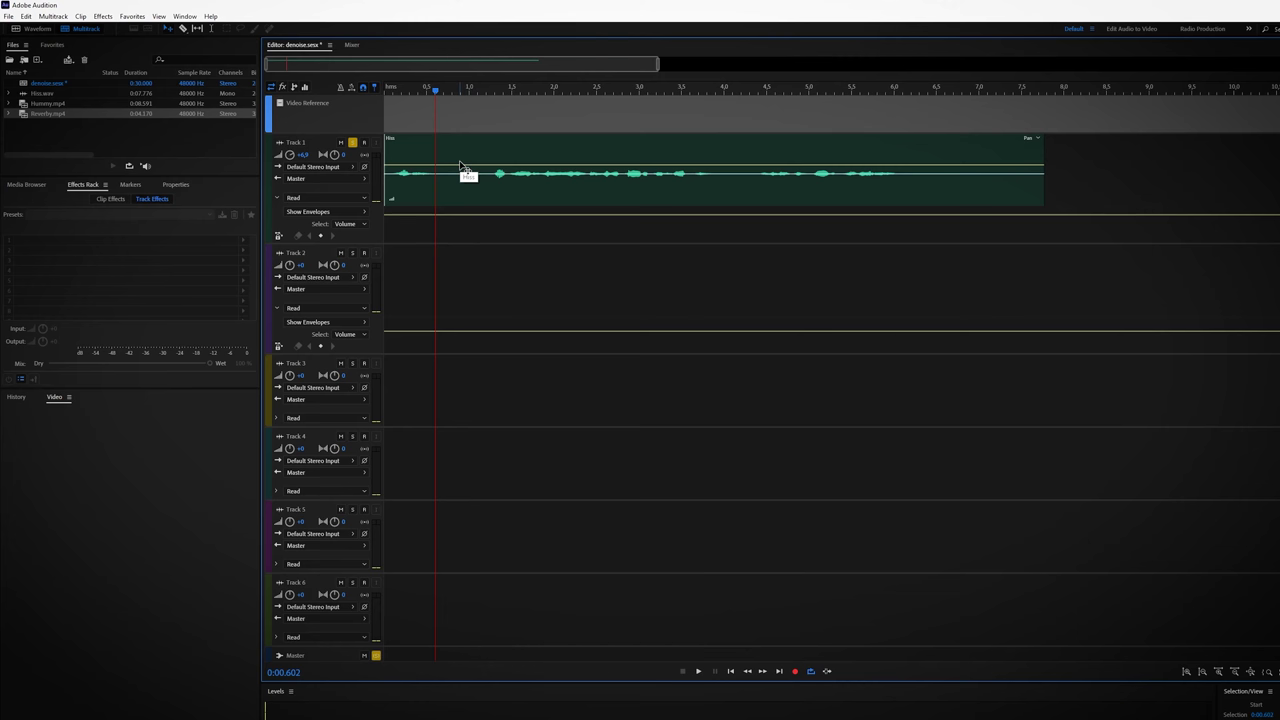
pyautogui.click(462, 167)
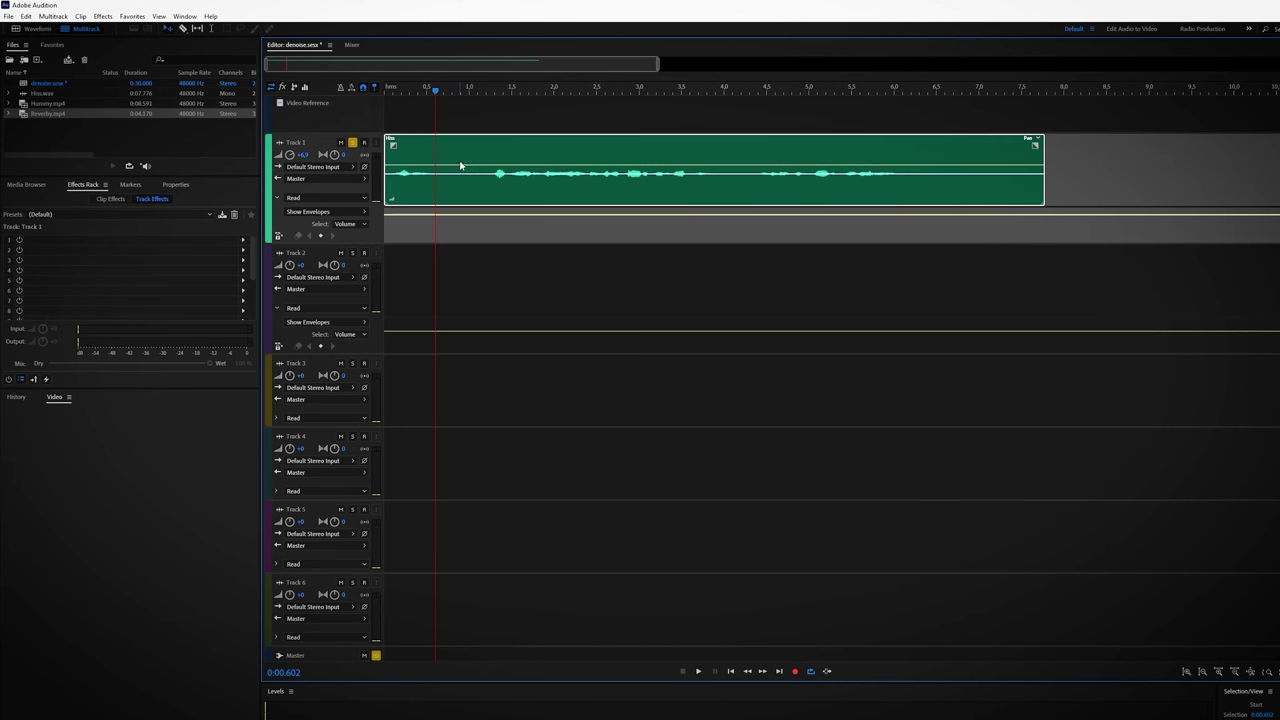
pyautogui.hotkey('ctrl', 'k')
# Split the Hiss clip at each pause, around 1.25 s and 3.85 s.
pyautogui.click(603, 420)
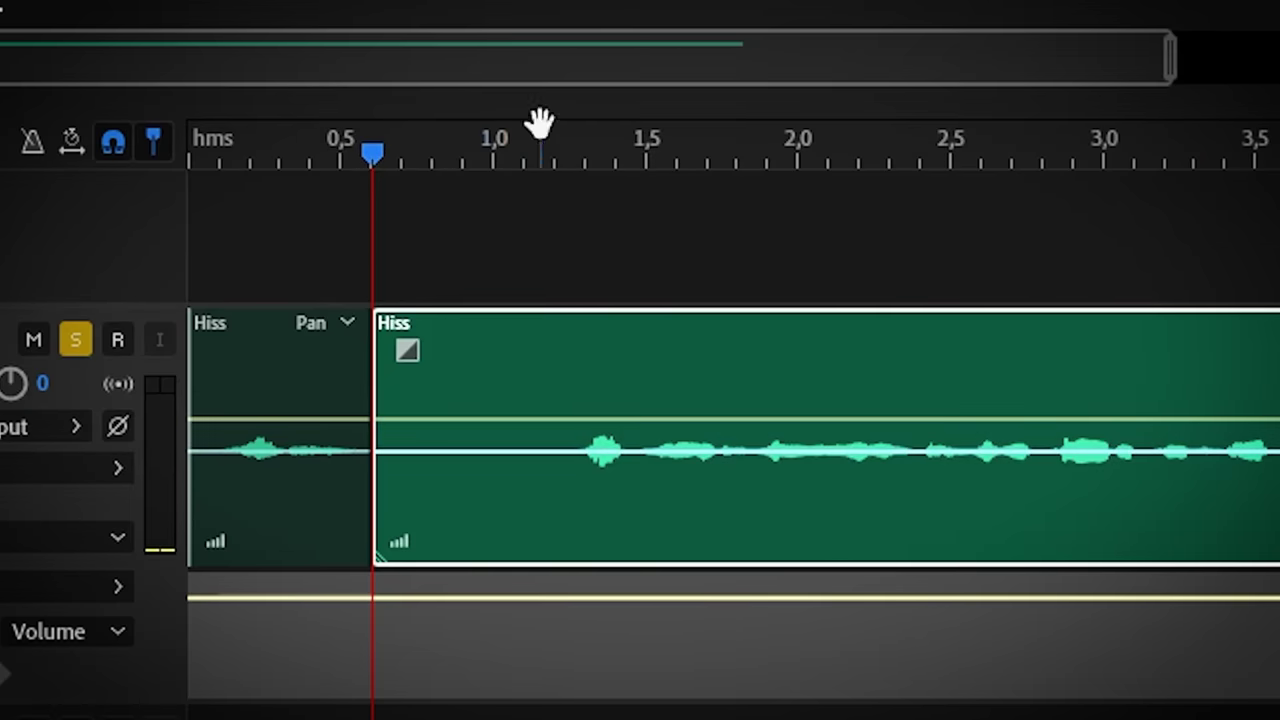
pyautogui.moveTo(557, 155); pyautogui.dragTo(580, 166)
pyautogui.hotkey('ctrl', 'k')
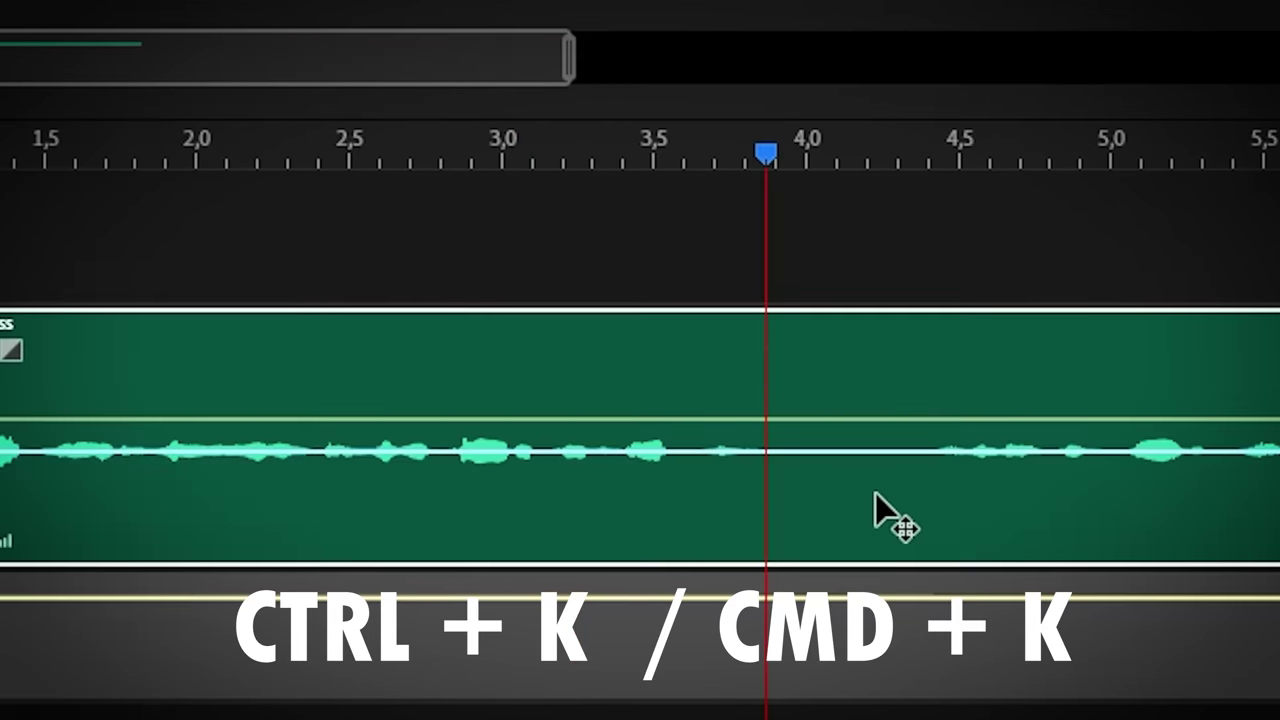
pyautogui.hotkey('ctrl', 'k')
pyautogui.hotkey('ctrl', 'k')
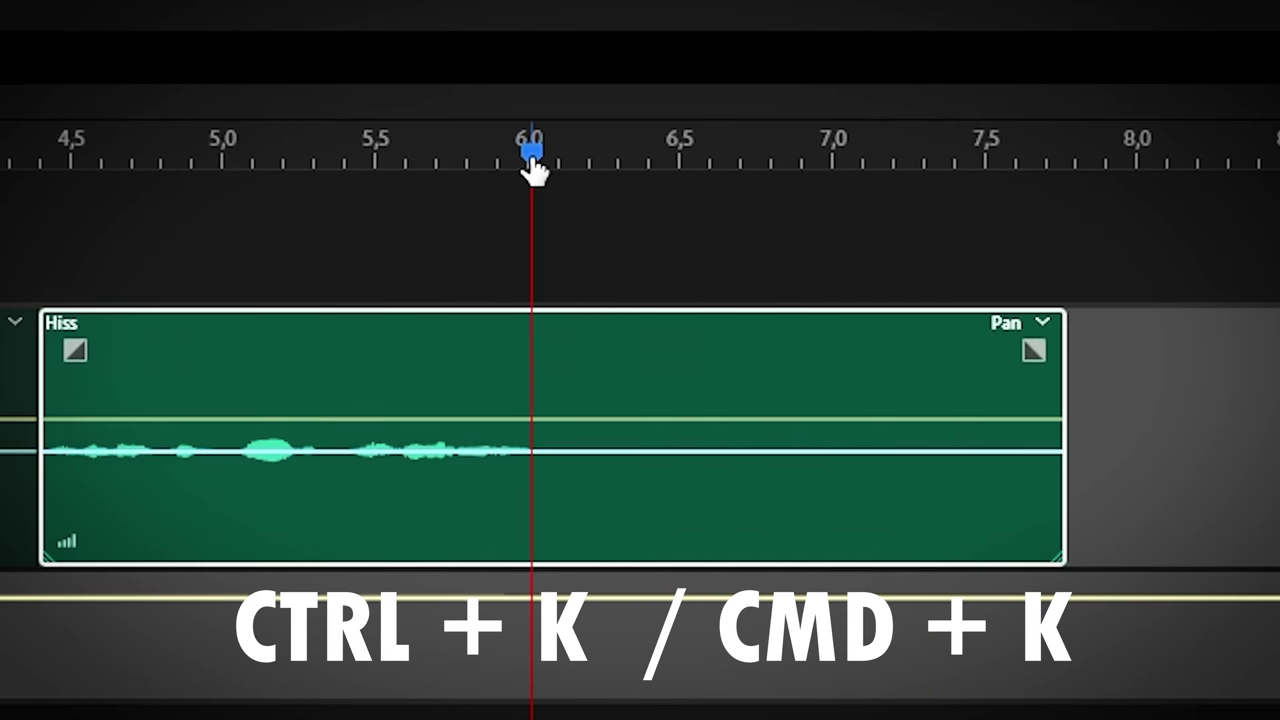
pyautogui.hotkey('ctrl', 'k')
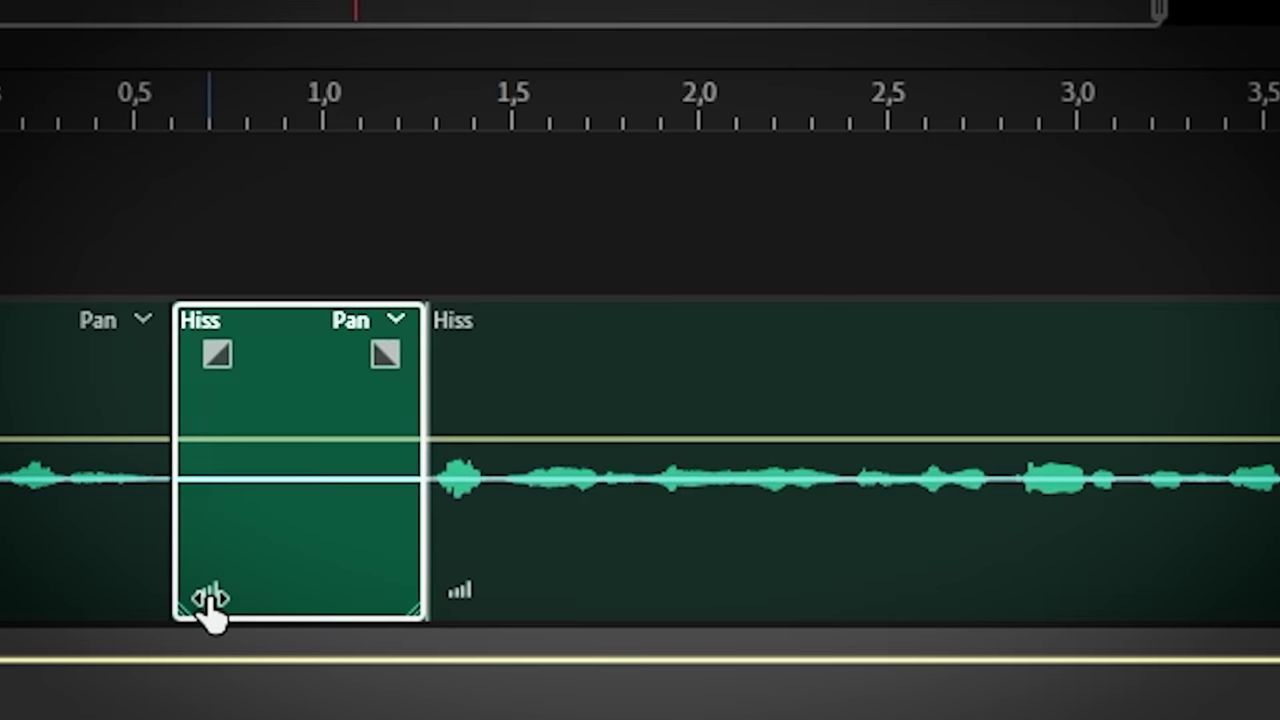
# Turn the first pause piece down to -80.1 dB and crossfade both its edges.
pyautogui.moveTo(210, 600); pyautogui.dragTo(240, 594)
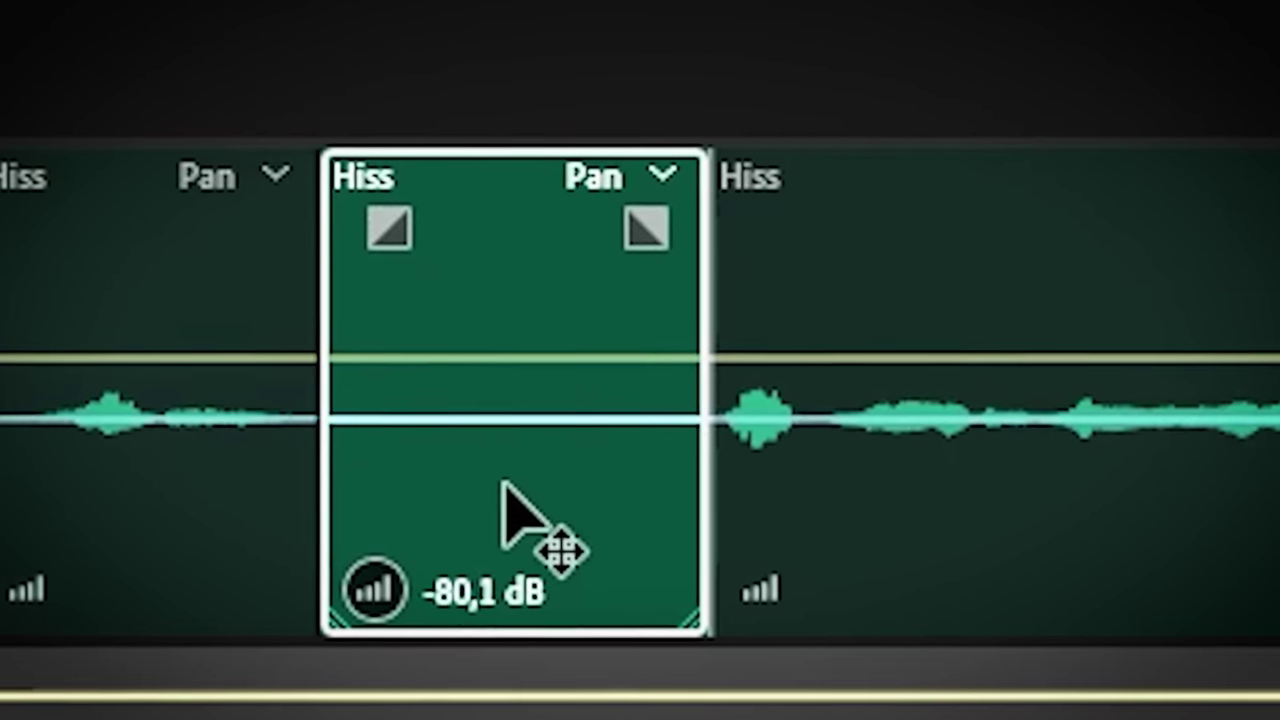
pyautogui.moveTo(286, 623); pyautogui.dragTo(220, 625)
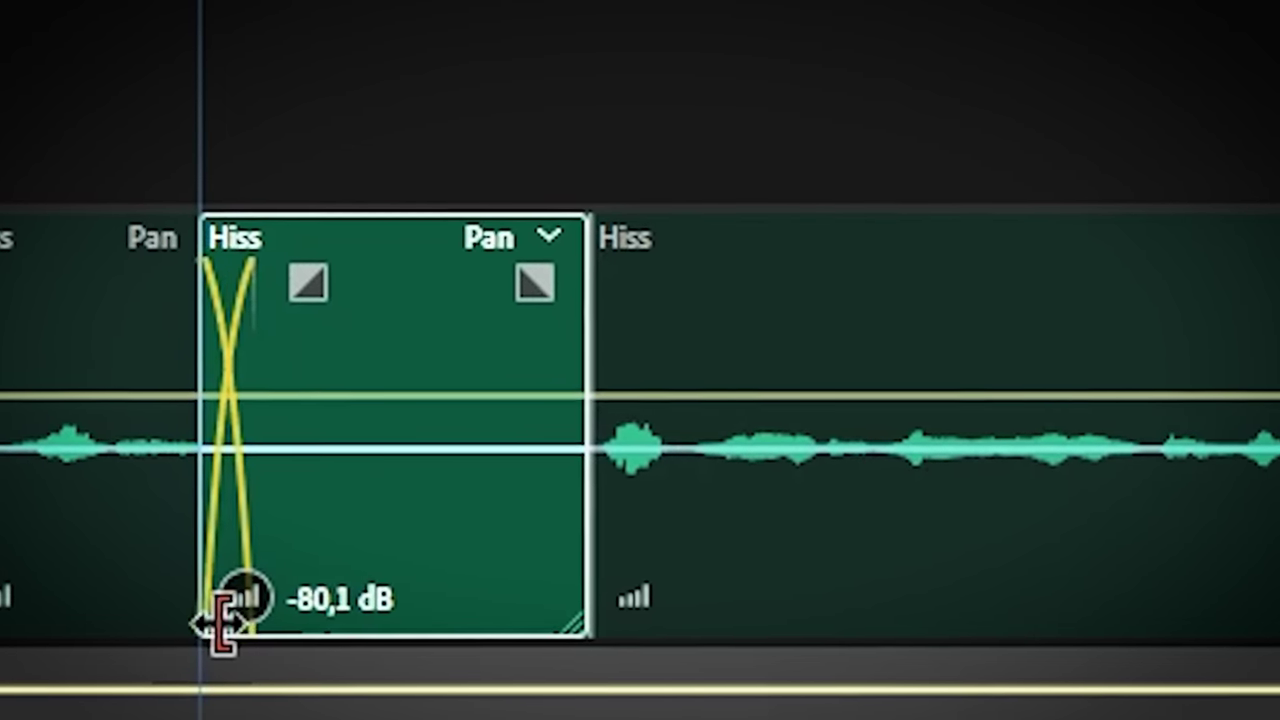
pyautogui.moveTo(603, 570); pyautogui.dragTo(630, 570)
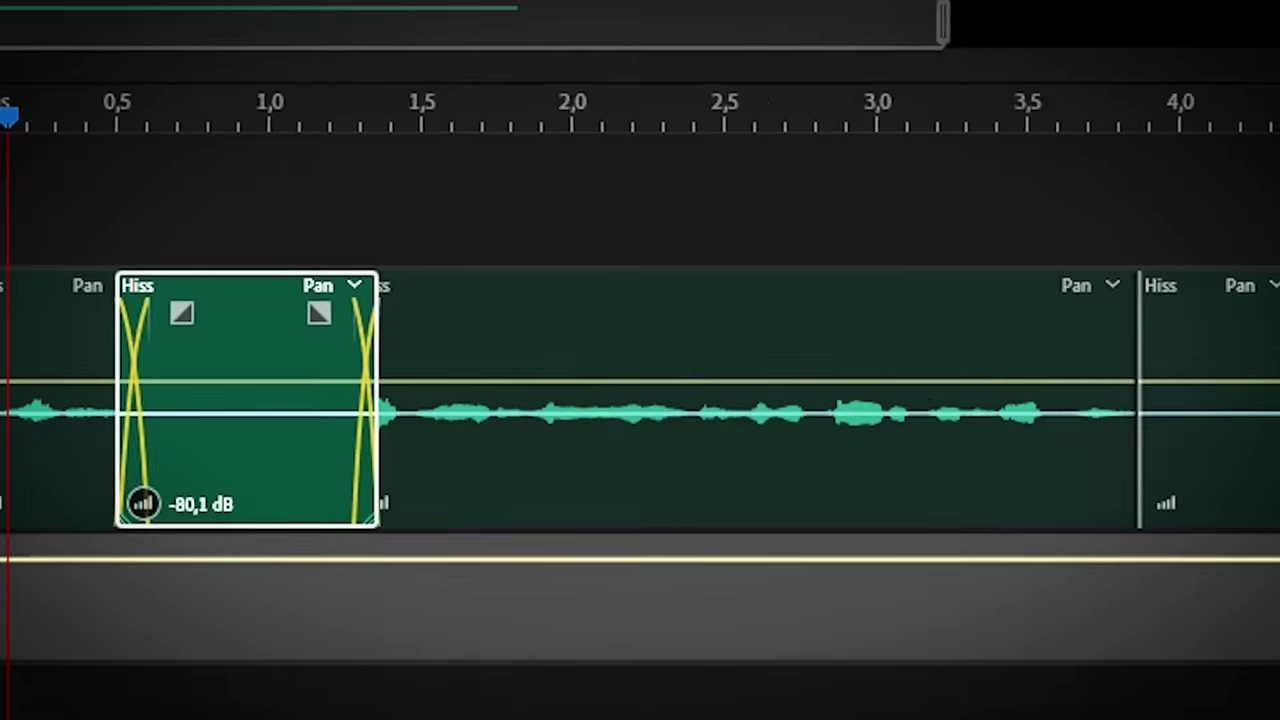
pyautogui.press('space')
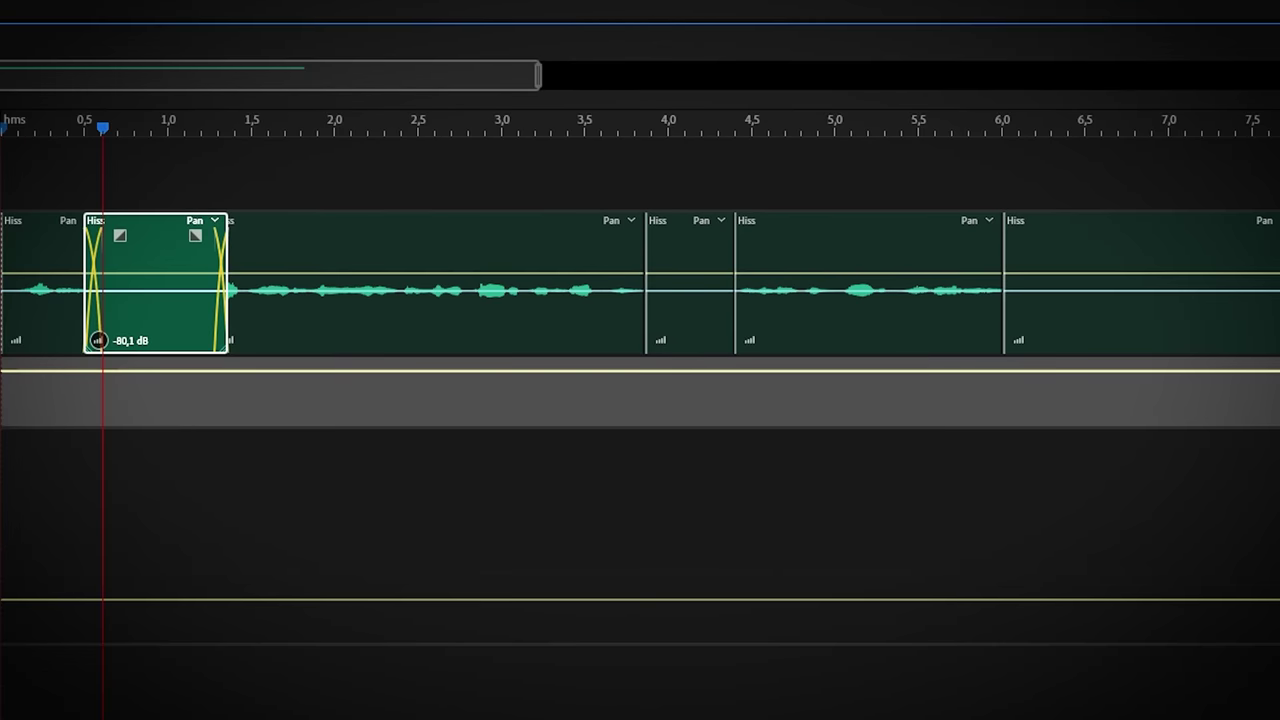
# Crossfade both edges of the short piece near 3.9 s and the last piece's left edge.
pyautogui.click(658, 333)
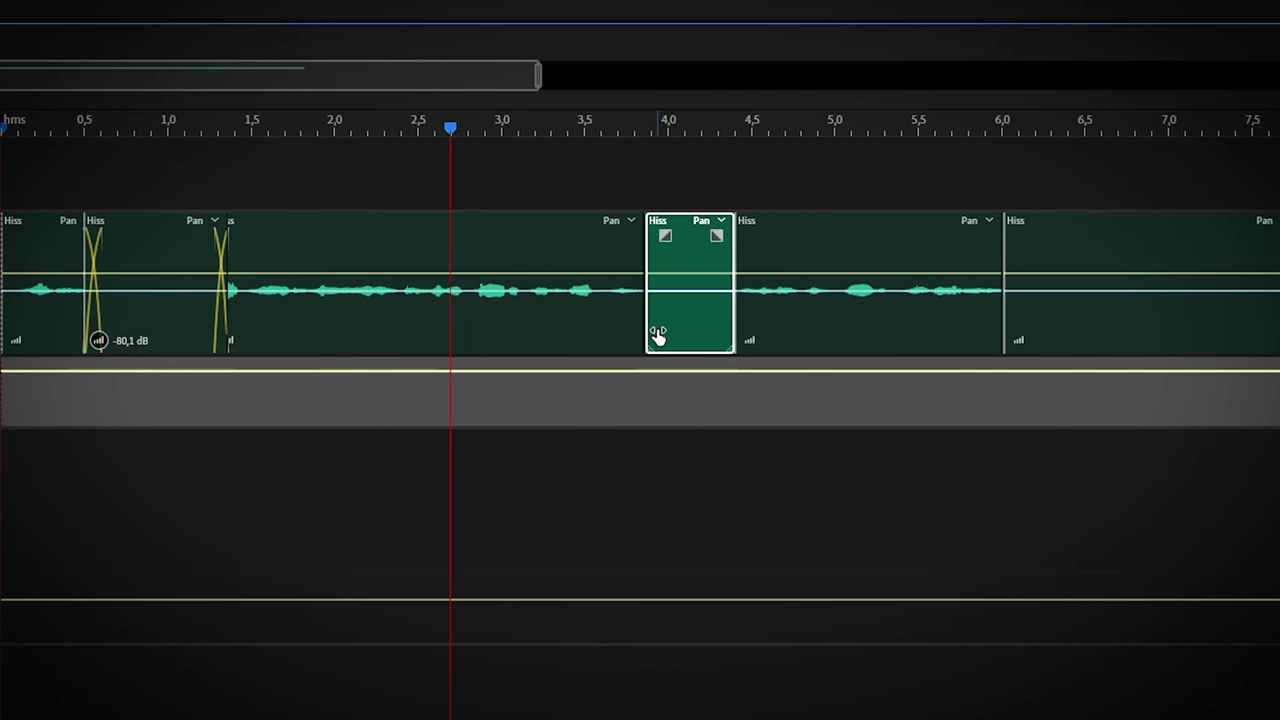
pyautogui.moveTo(647, 330); pyautogui.dragTo(637, 330)
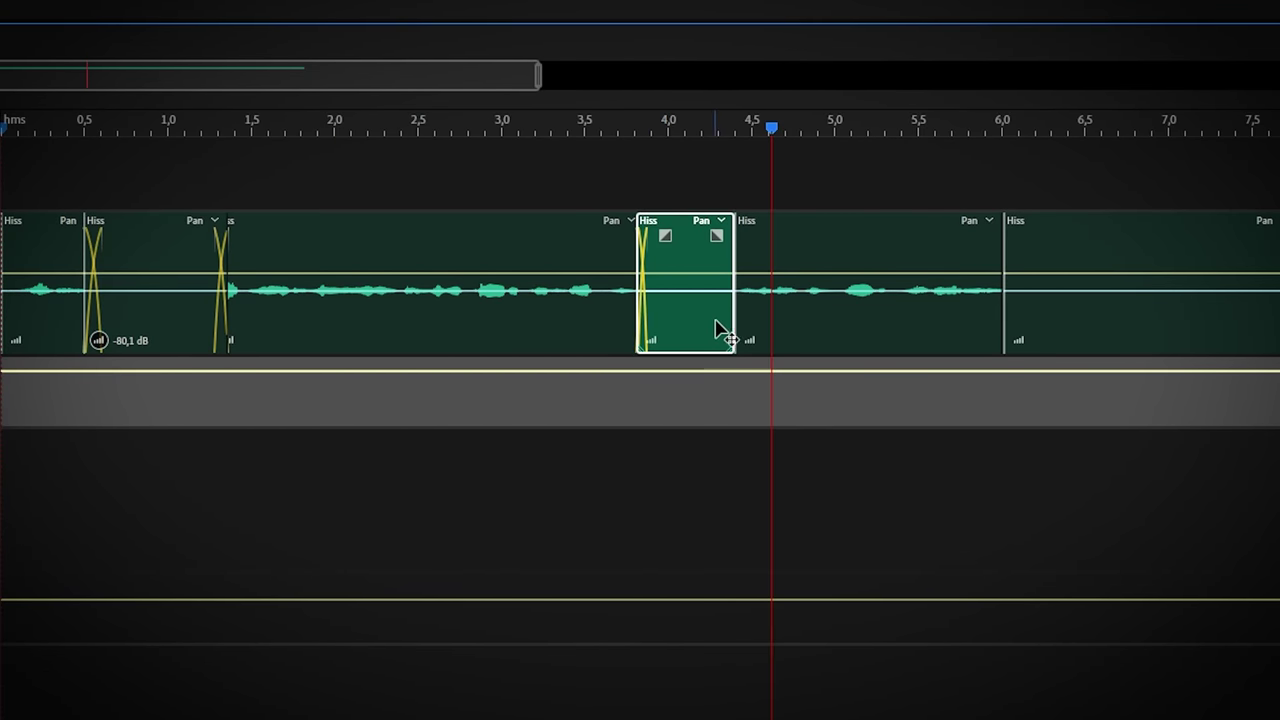
pyautogui.moveTo(732, 320); pyautogui.dragTo(751, 330)
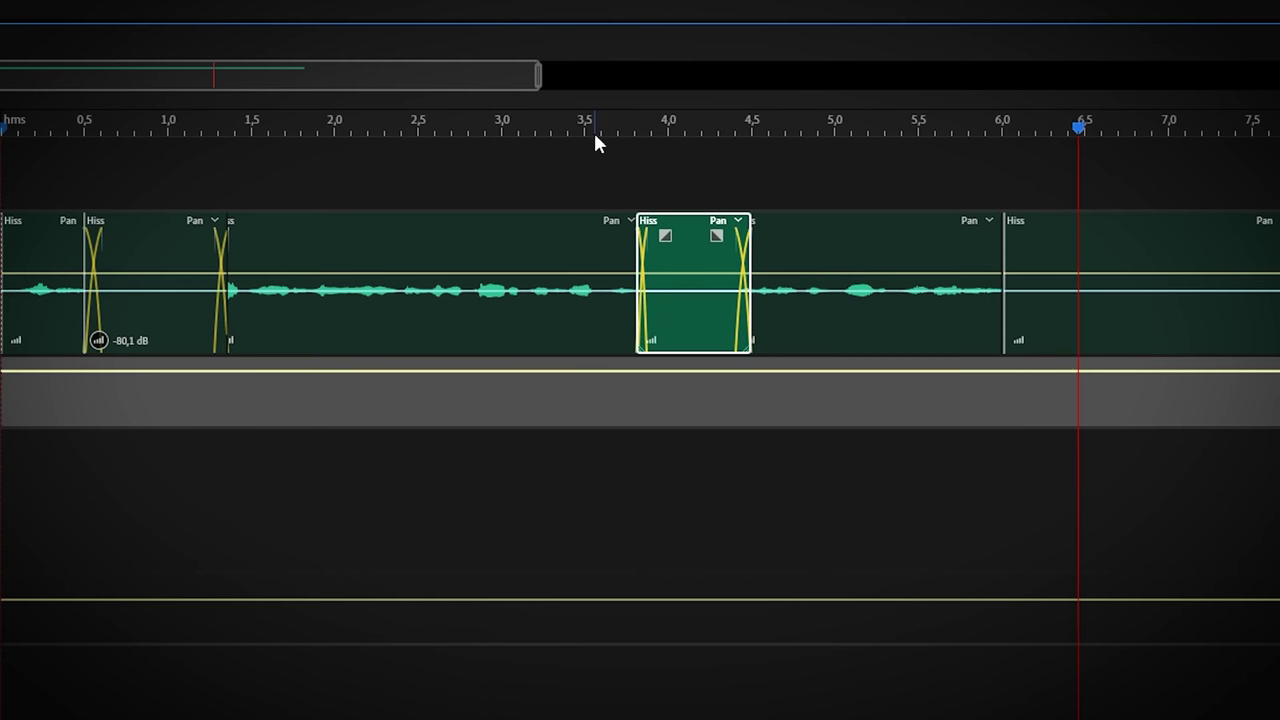
pyautogui.click(1137, 322)
pyautogui.moveTo(1003, 315); pyautogui.dragTo(992, 317)
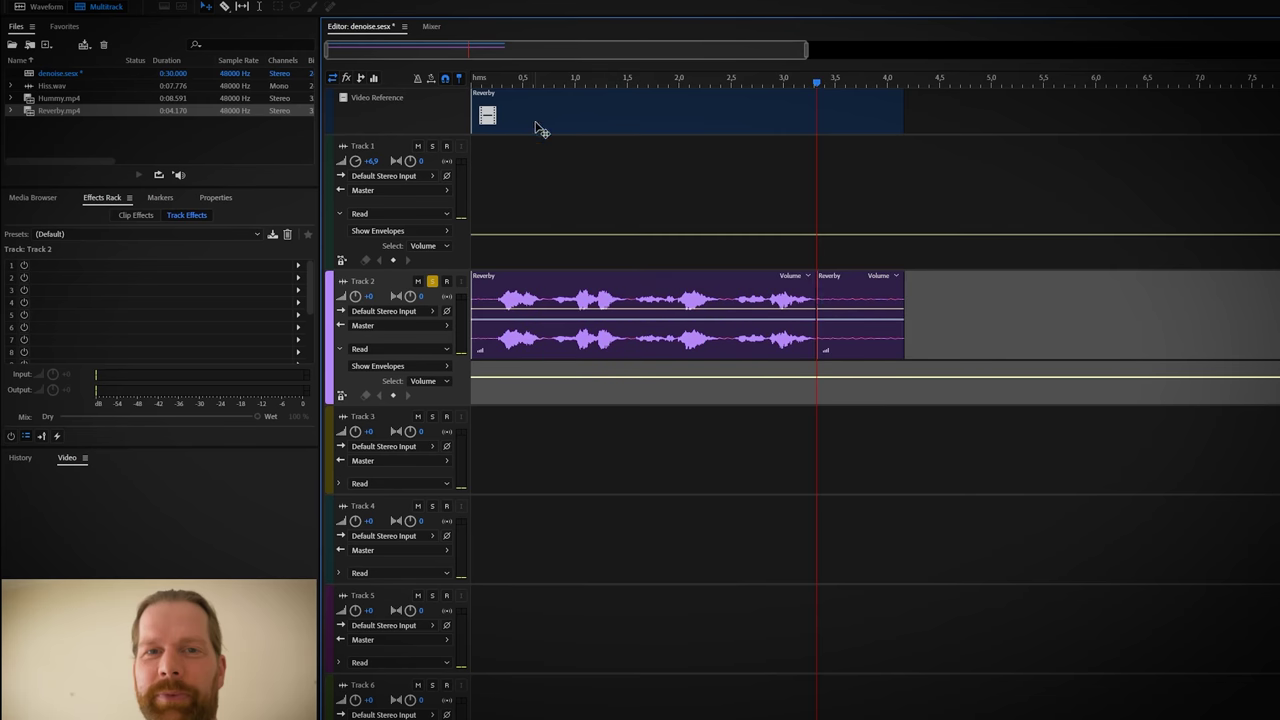
# Split the Reverby clip at its cut points with Ctrl+K and play it back.
pyautogui.click(563, 340)
pyautogui.hotkey('ctrl', 'k')
pyautogui.moveTo(555, 86); pyautogui.dragTo(737, 86)
pyautogui.hotkey('ctrl', 'k')
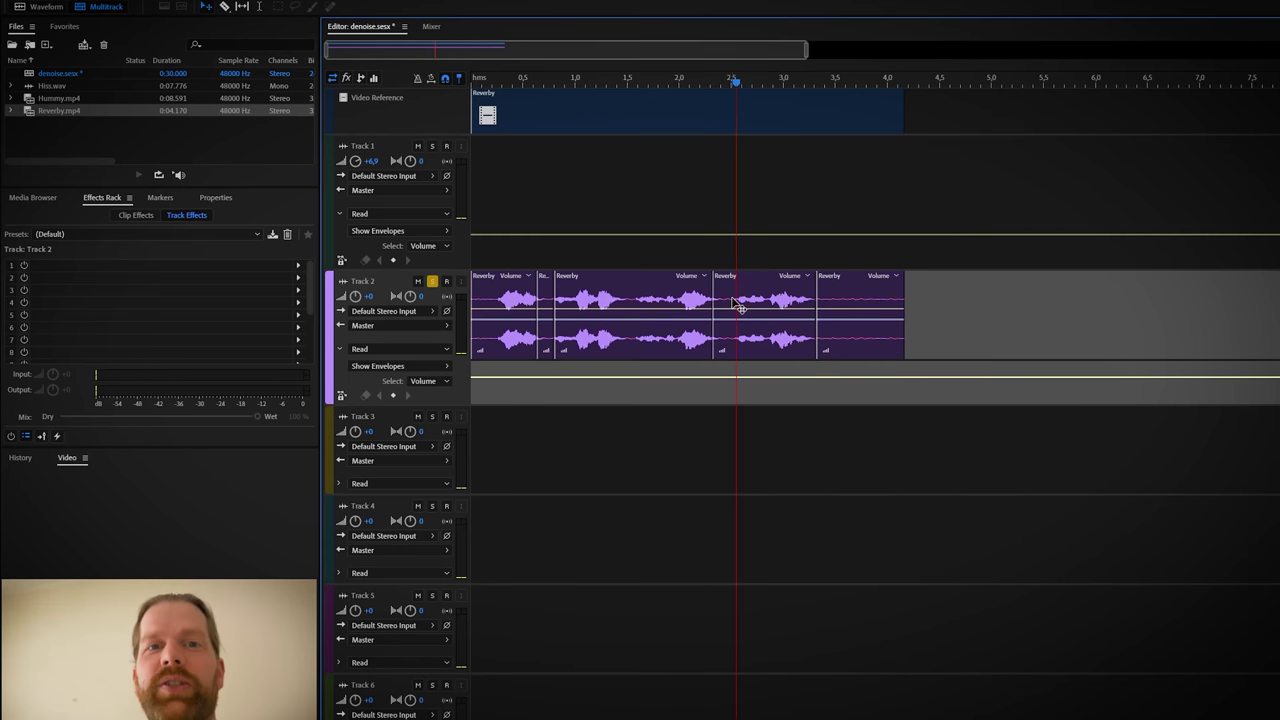
pyautogui.hotkey('ctrl', 'k')
pyautogui.click(830, 358)
pyautogui.press('space')
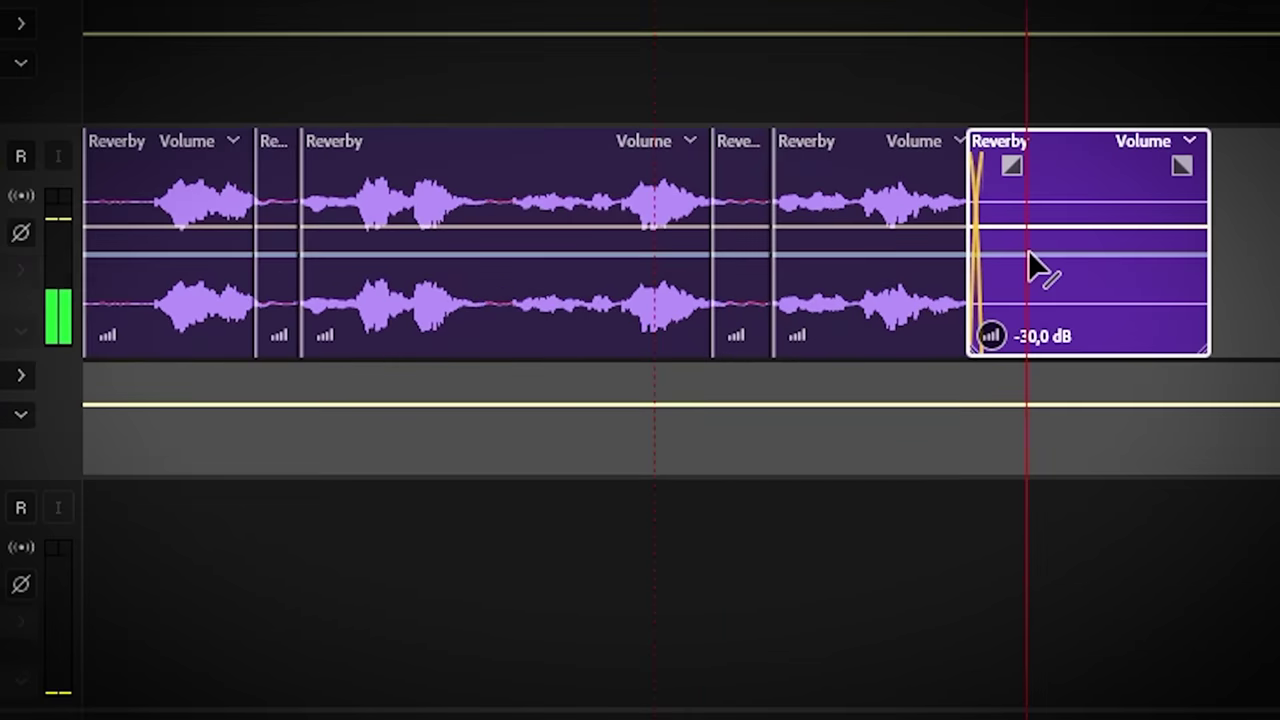
# Crossfade both edges of the short middle Reverby piece and check the result.
pyautogui.click(723, 351)
pyautogui.moveTo(737, 342); pyautogui.dragTo(740, 305)
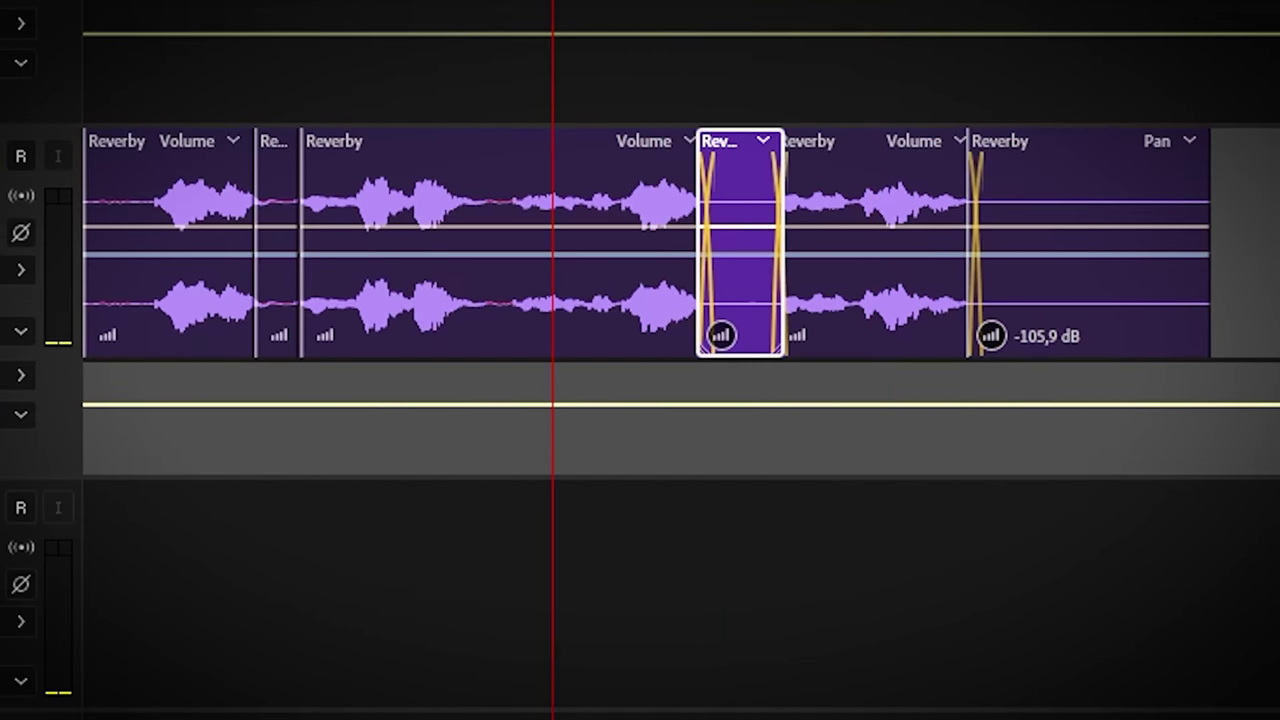
pyautogui.press('space')
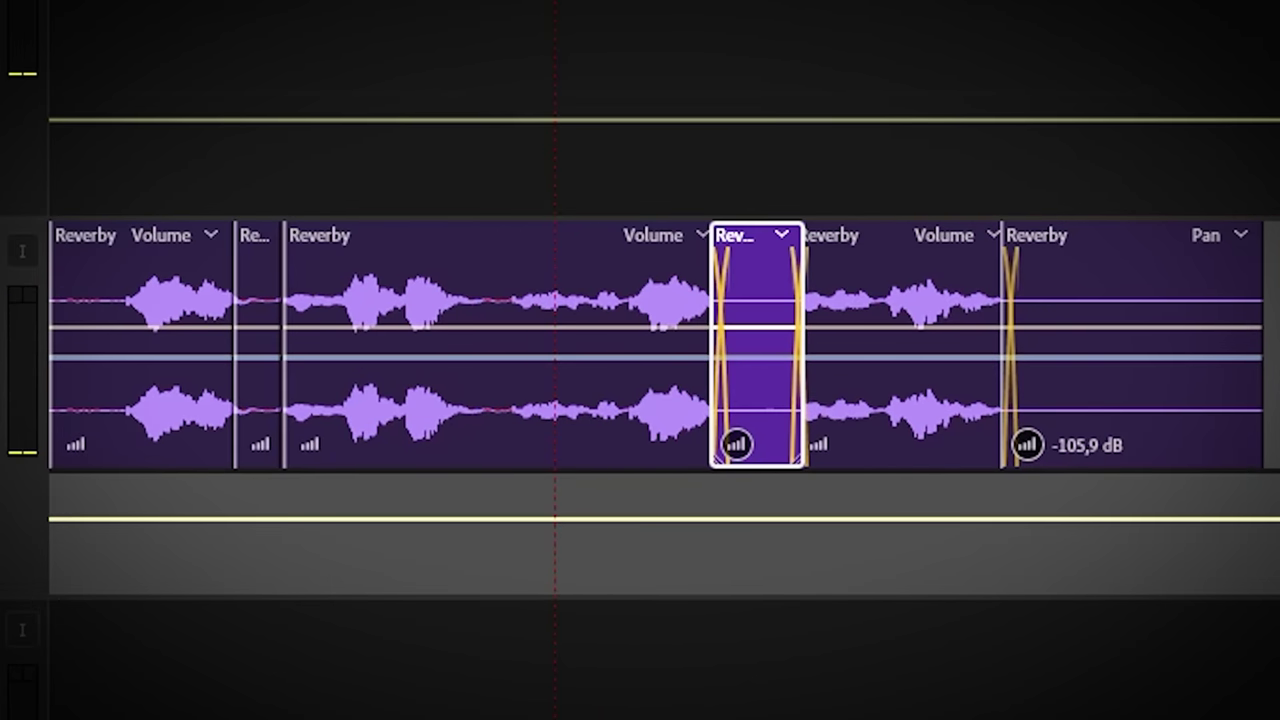
pyautogui.click(1130, 380)
# Delete the Reverby clips from Track 2, set Track 1's volume to 0, and add windnoise.mp4.
pyautogui.keyDown('shift'); pyautogui.click(157, 294); pyautogui.keyUp('shift')
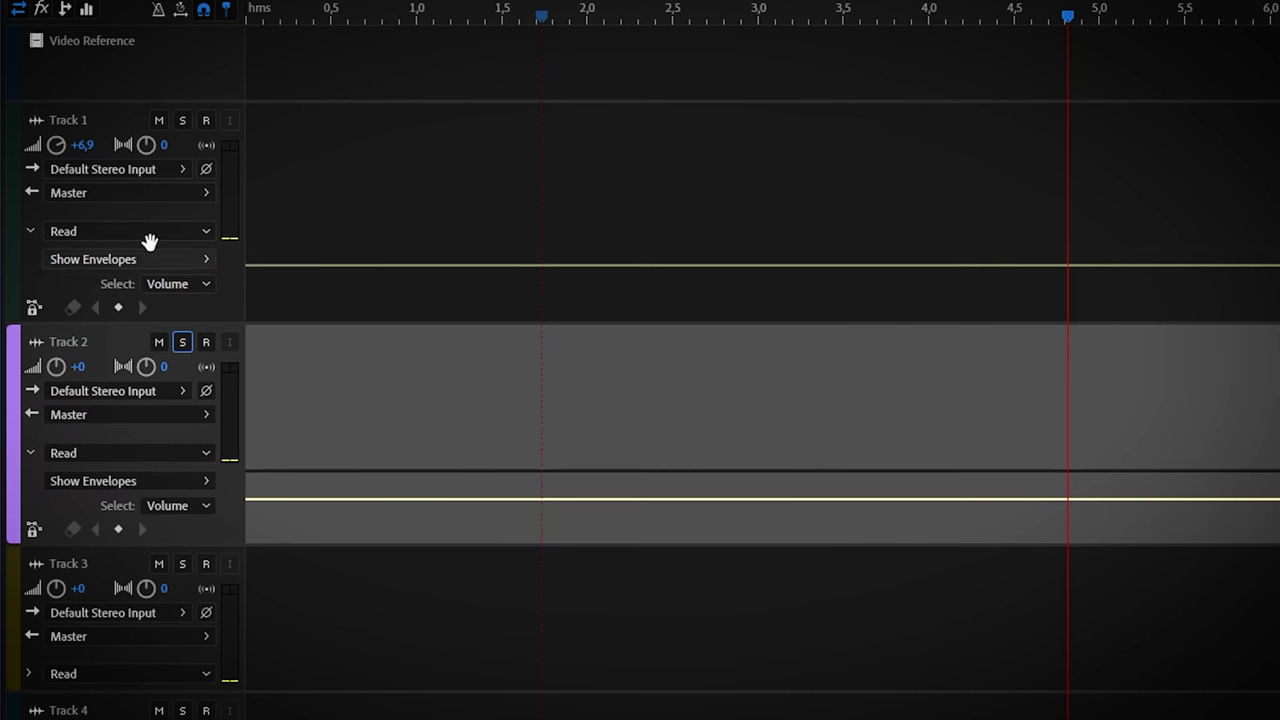
pyautogui.click(83, 155)
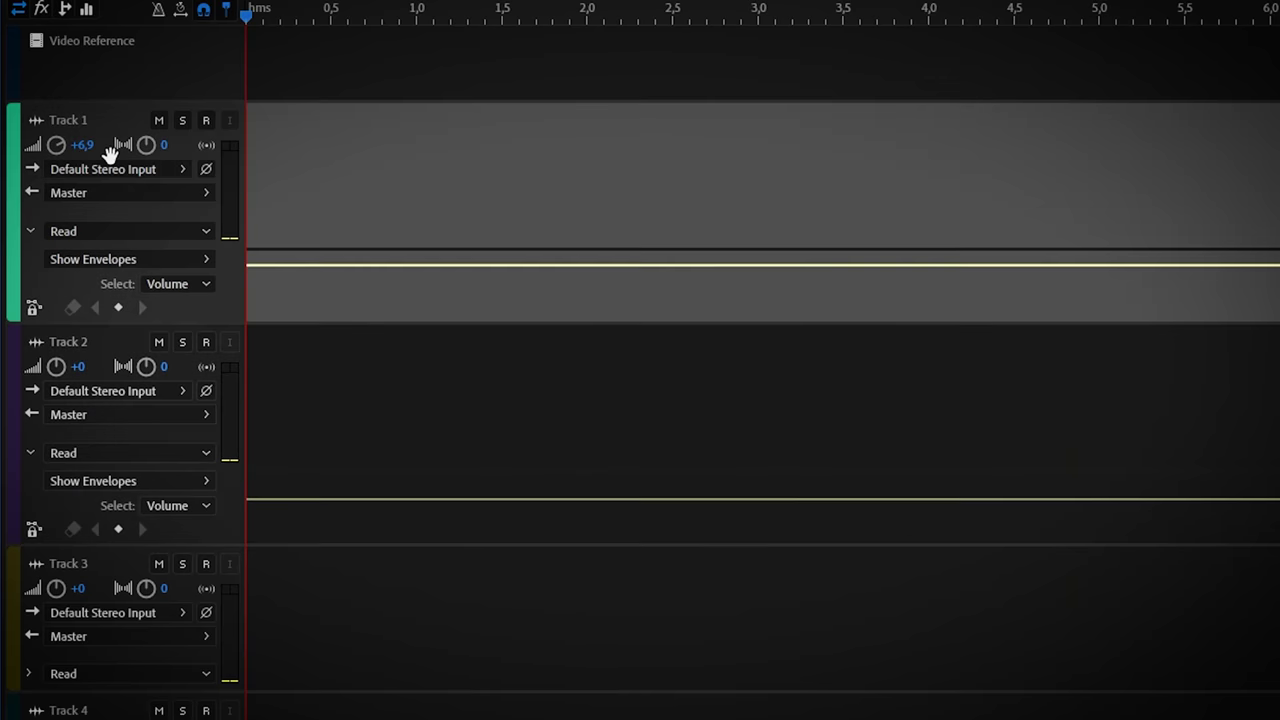
pyautogui.press('Return')
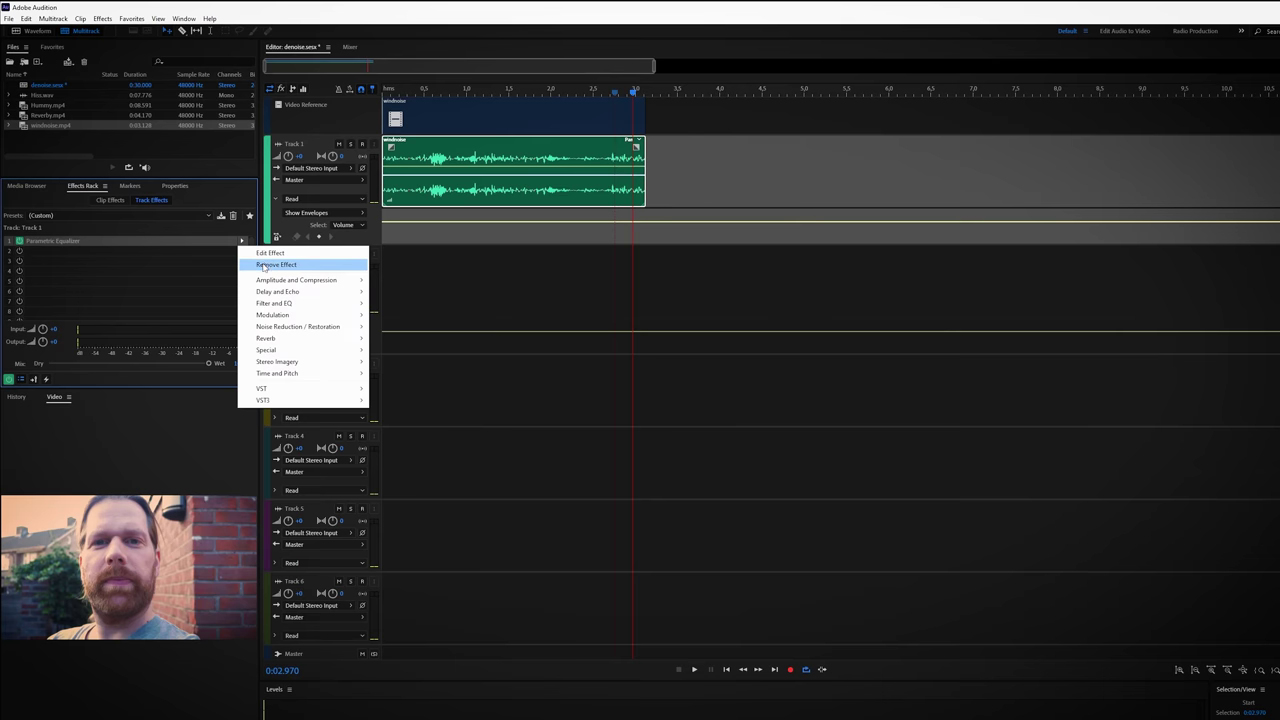
pyautogui.click(287, 268)
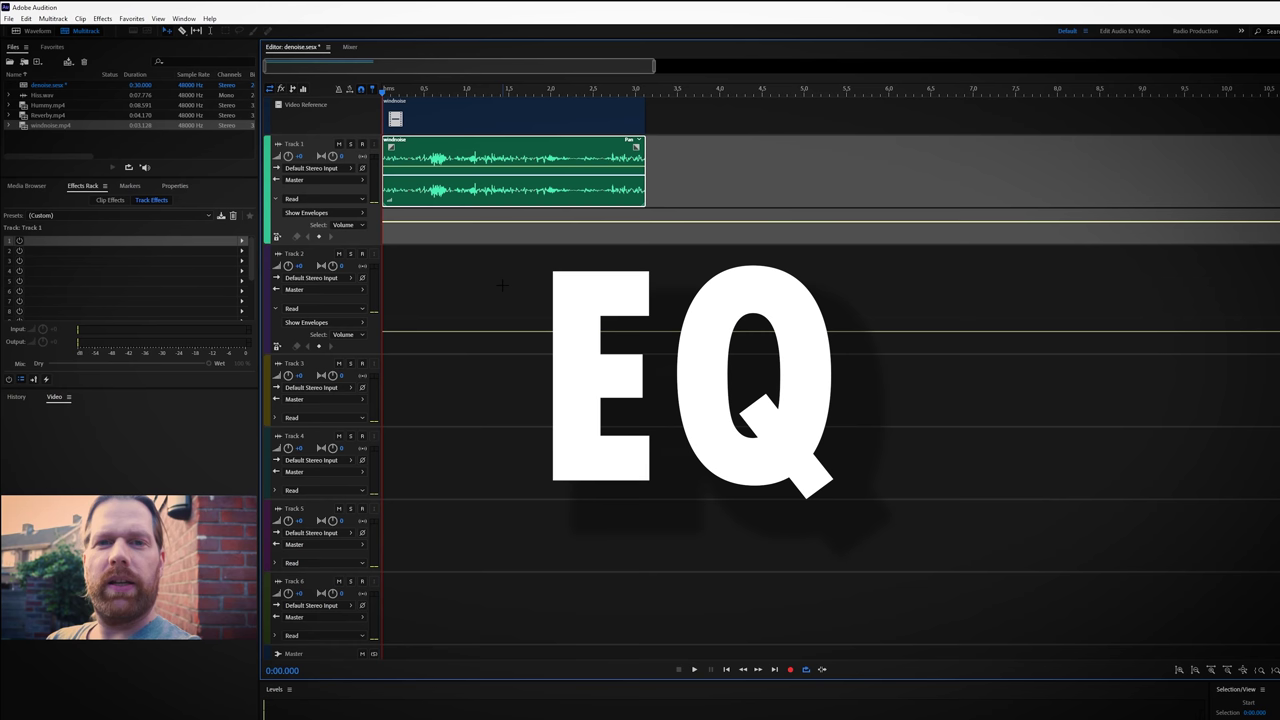
# EQ the windnoise clip: band 1 cut to -11.4 dB at 42 Hz, low cut at 24 Hz, compared bypassed.
pyautogui.press('space')
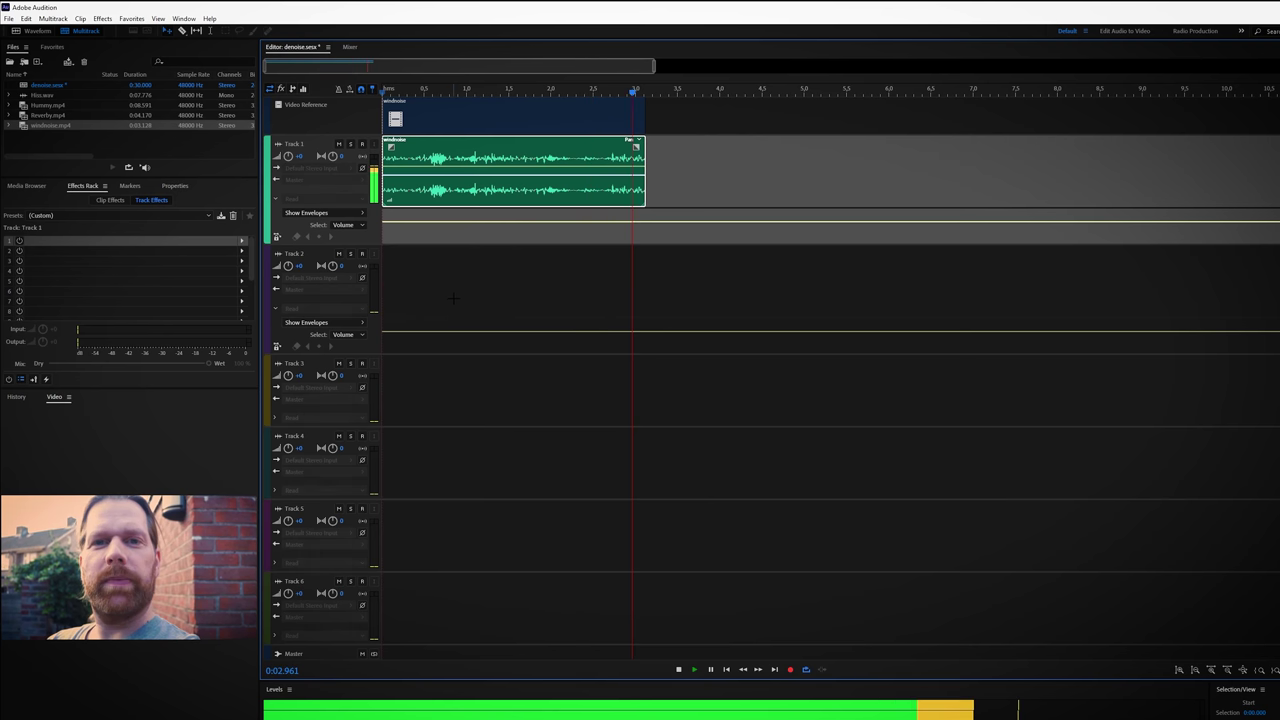
pyautogui.press('space')
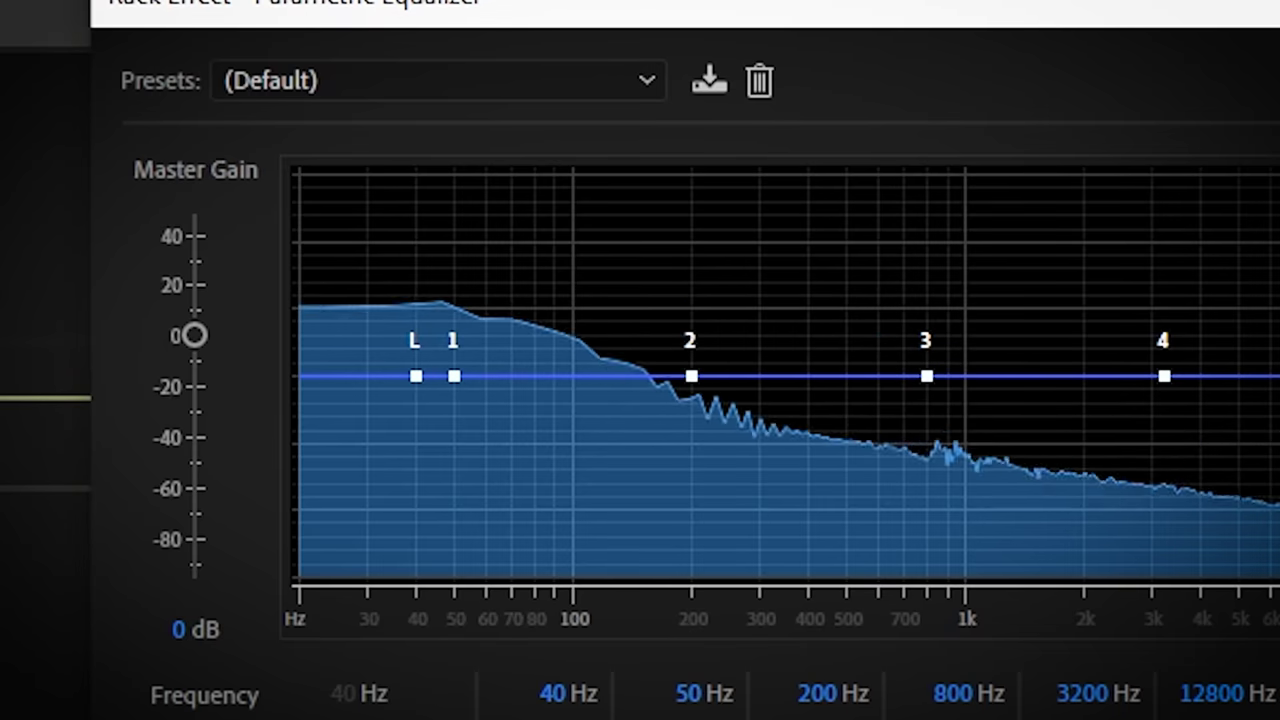
pyautogui.moveTo(450, 376)
pyautogui.mouseDown()
pyautogui.moveTo(486, 369)
pyautogui.moveTo(509, 390)
pyautogui.moveTo(517, 560)
pyautogui.moveTo(507, 486)
pyautogui.moveTo(437, 378)
pyautogui.mouseUp()
pyautogui.moveTo(547, 374); pyautogui.dragTo(426, 518)
pyautogui.moveTo(437, 378); pyautogui.dragTo(329, 562)
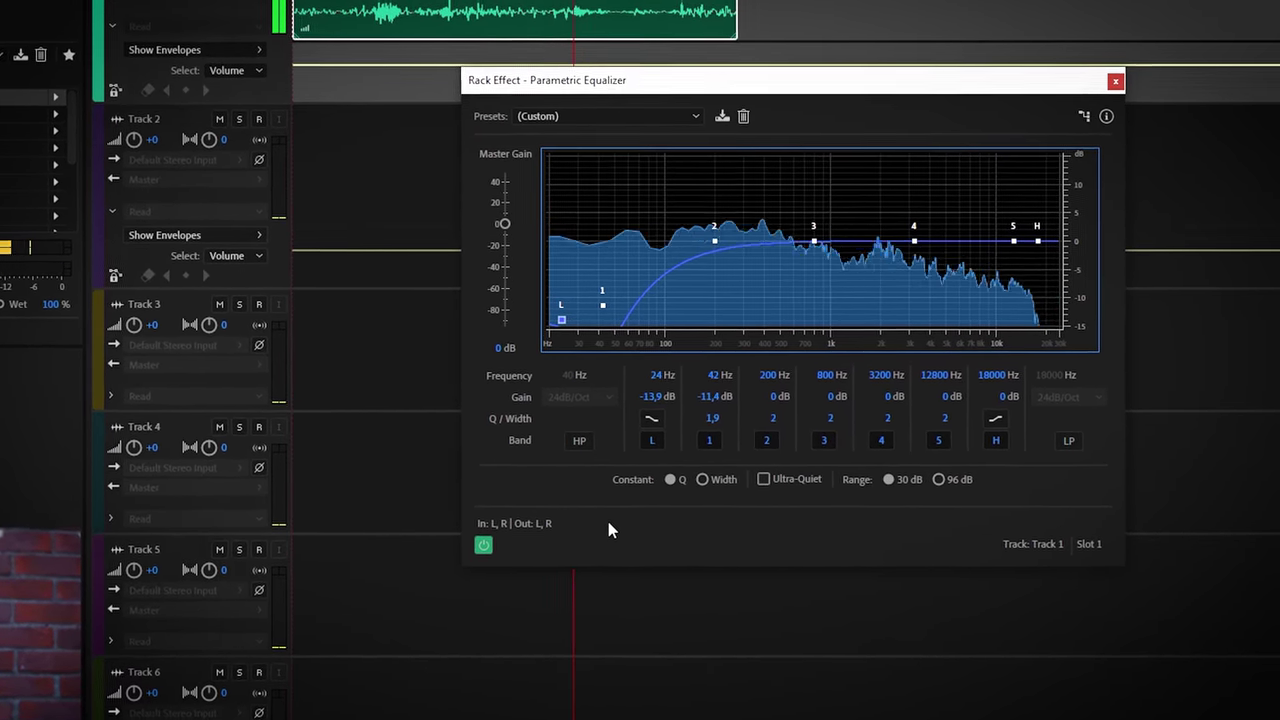
pyautogui.click(501, 540)
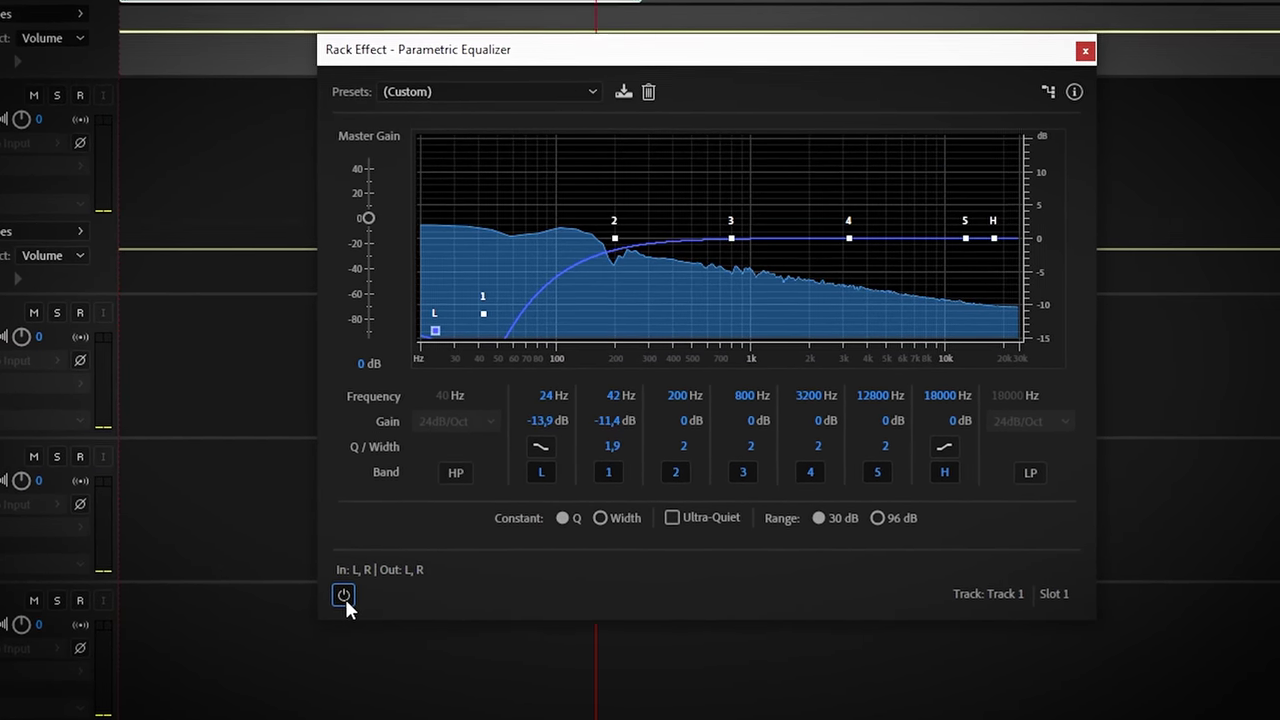
pyautogui.click(361, 588)
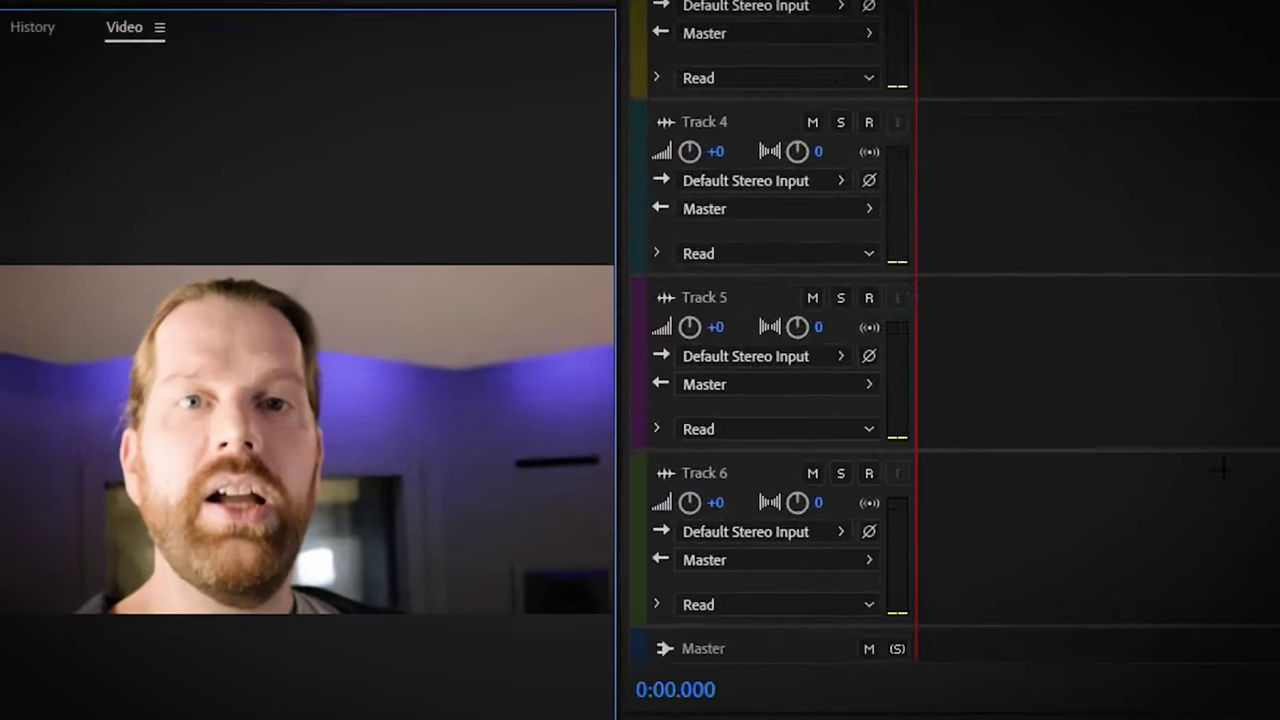
# Play the Hummy clip and add a Parametric Equalizer with band 2 at 100 Hz.
pyautogui.press('space')
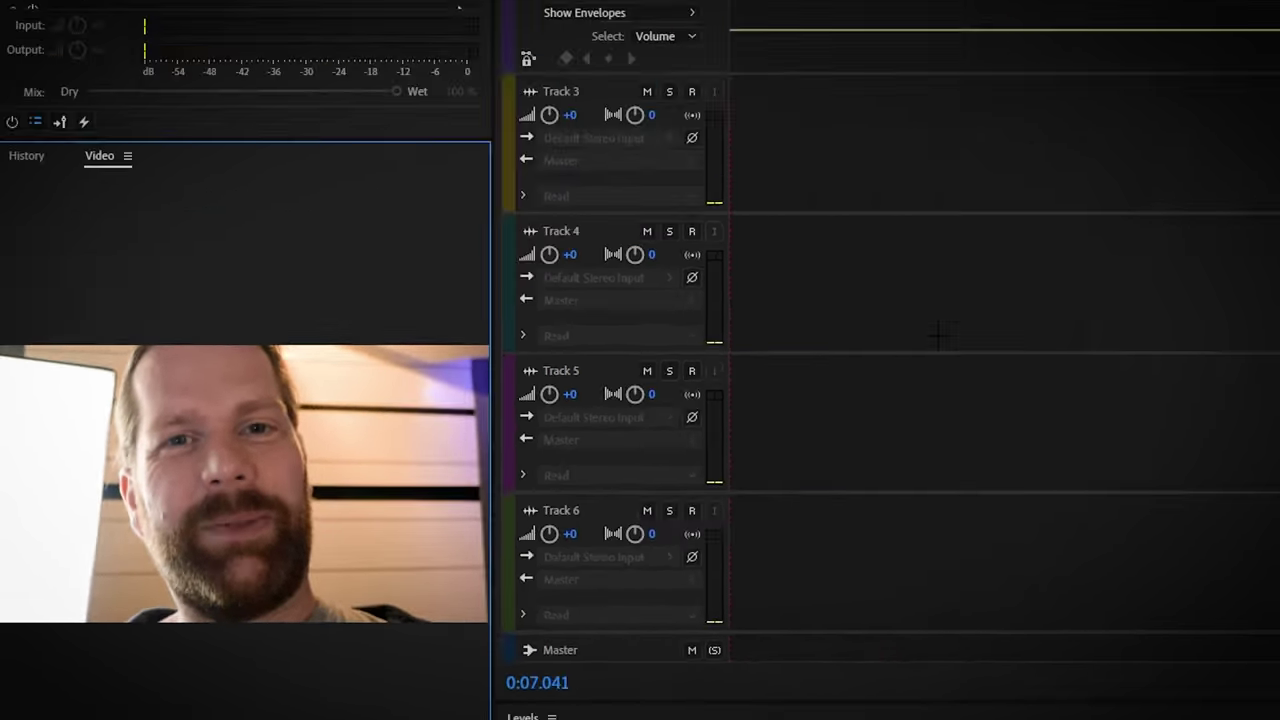
pyautogui.press('space')
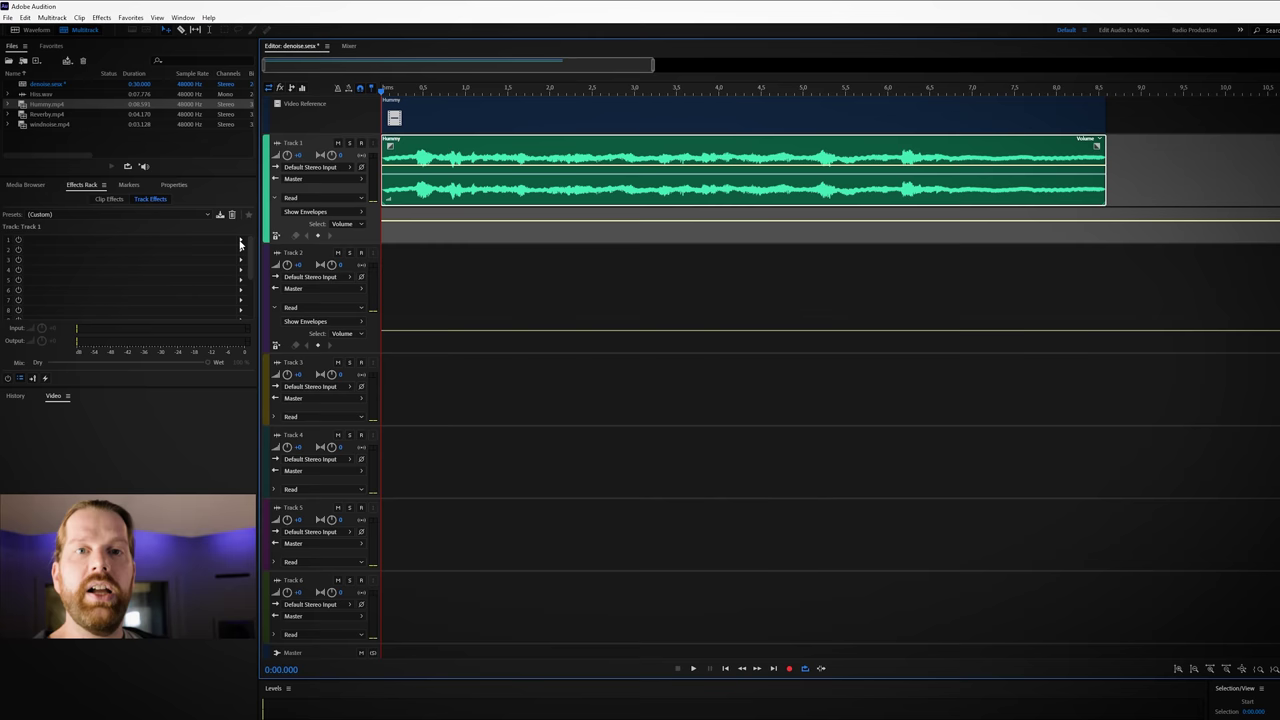
pyautogui.click(240, 243)
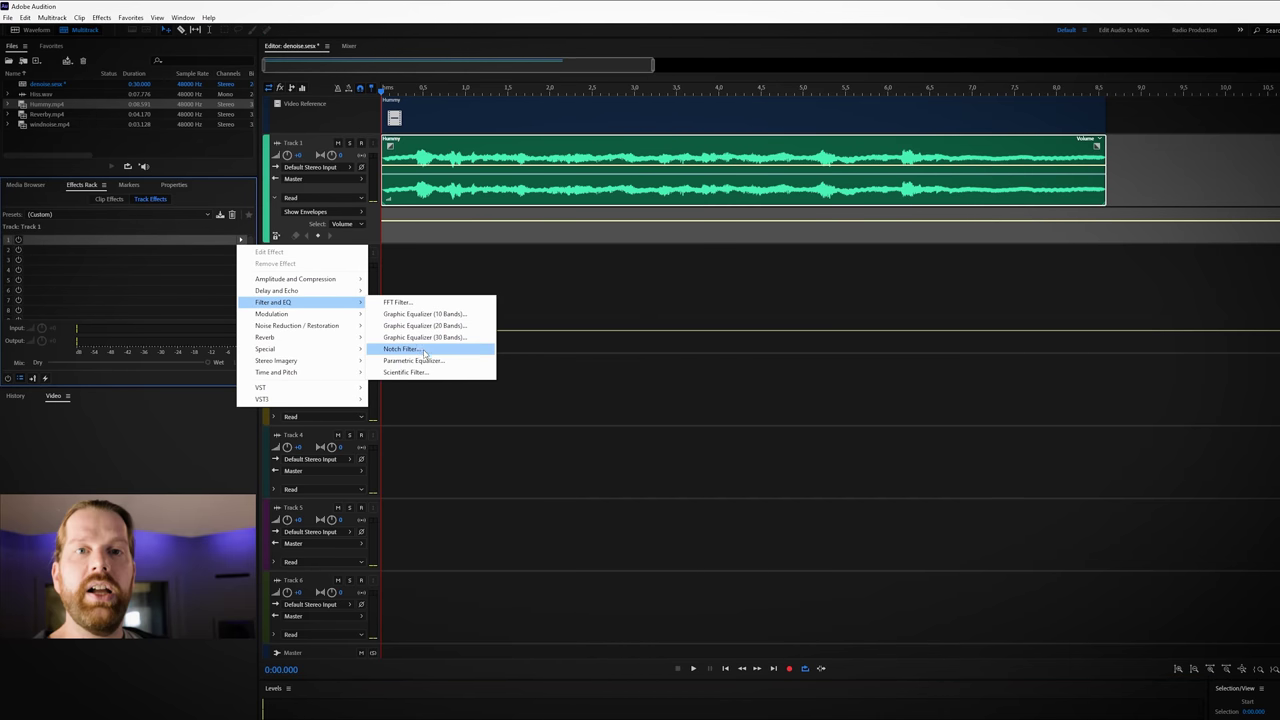
pyautogui.click(425, 363)
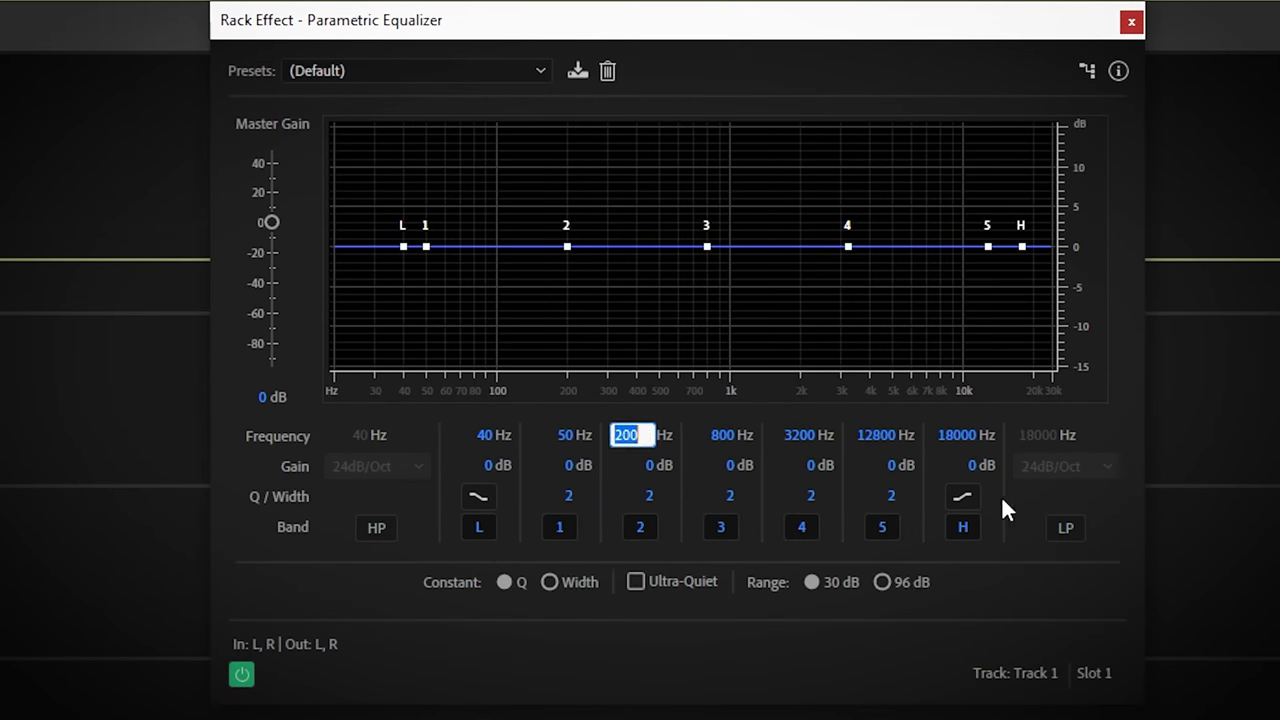
pyautogui.press('Return')
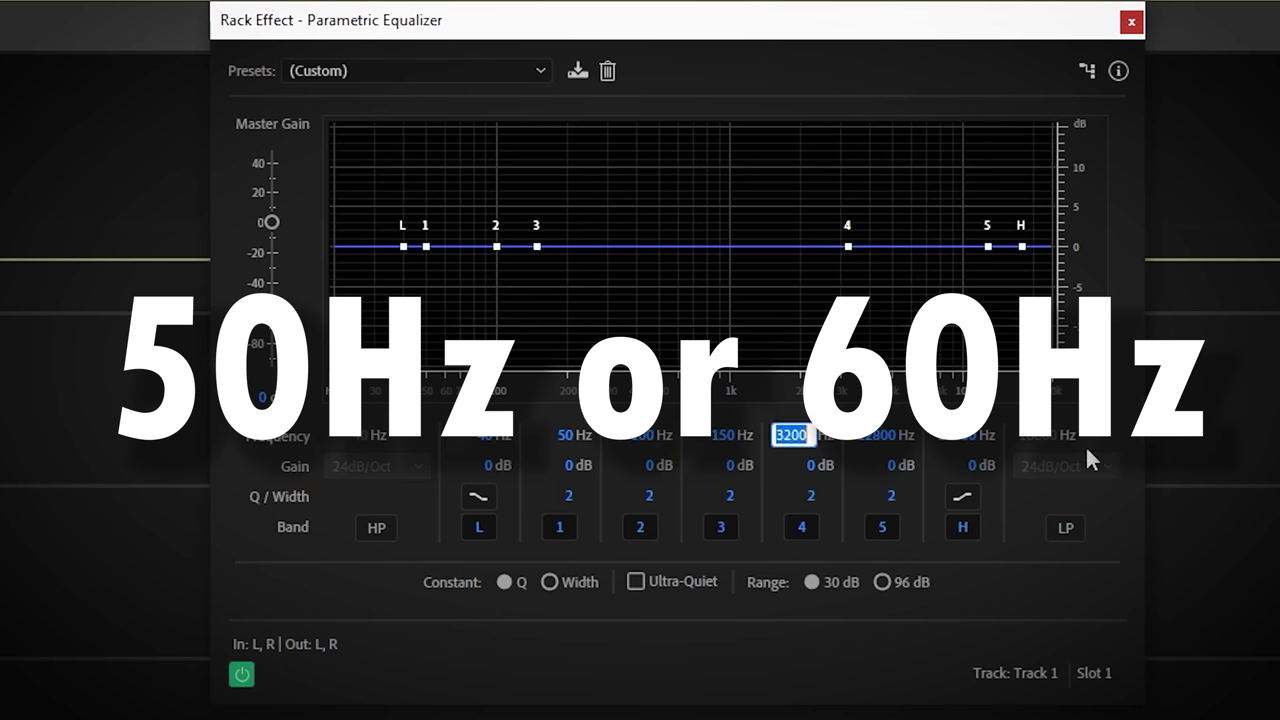
pyautogui.write('20')
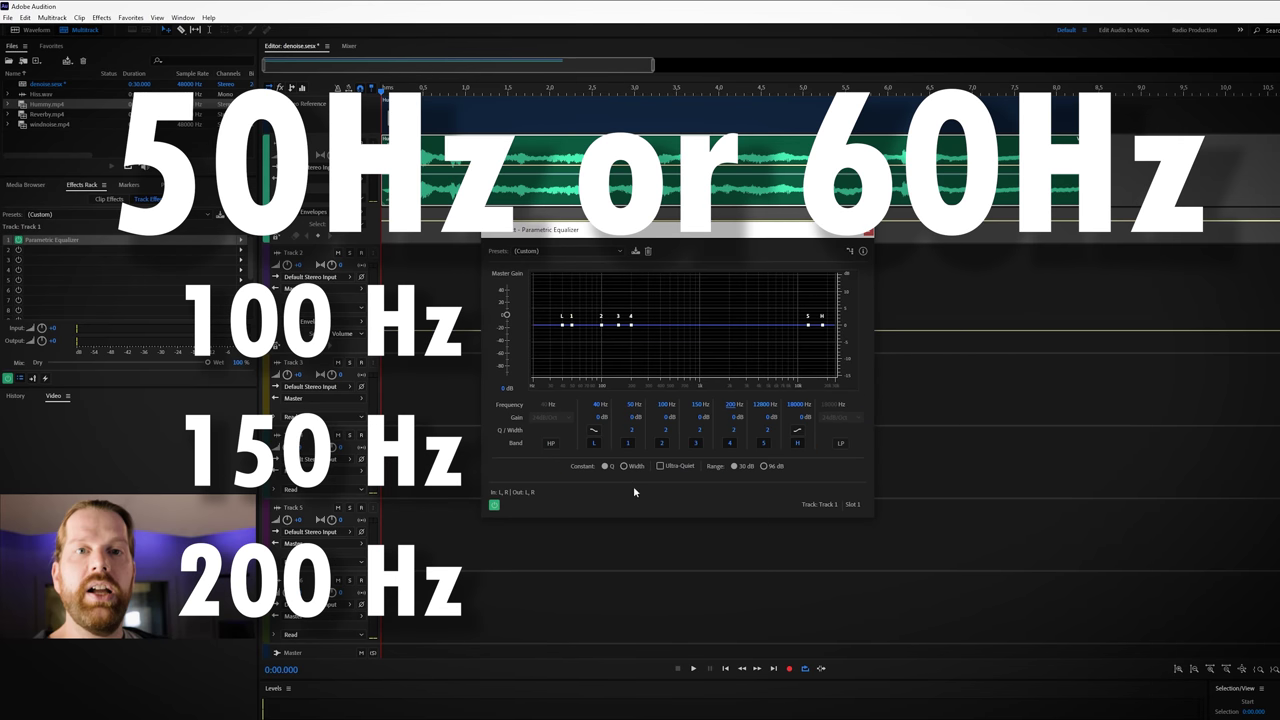
# Cut a deep notch near 207 Hz and fine-tune band 2's notch to 105 Hz.
pyautogui.press('space')
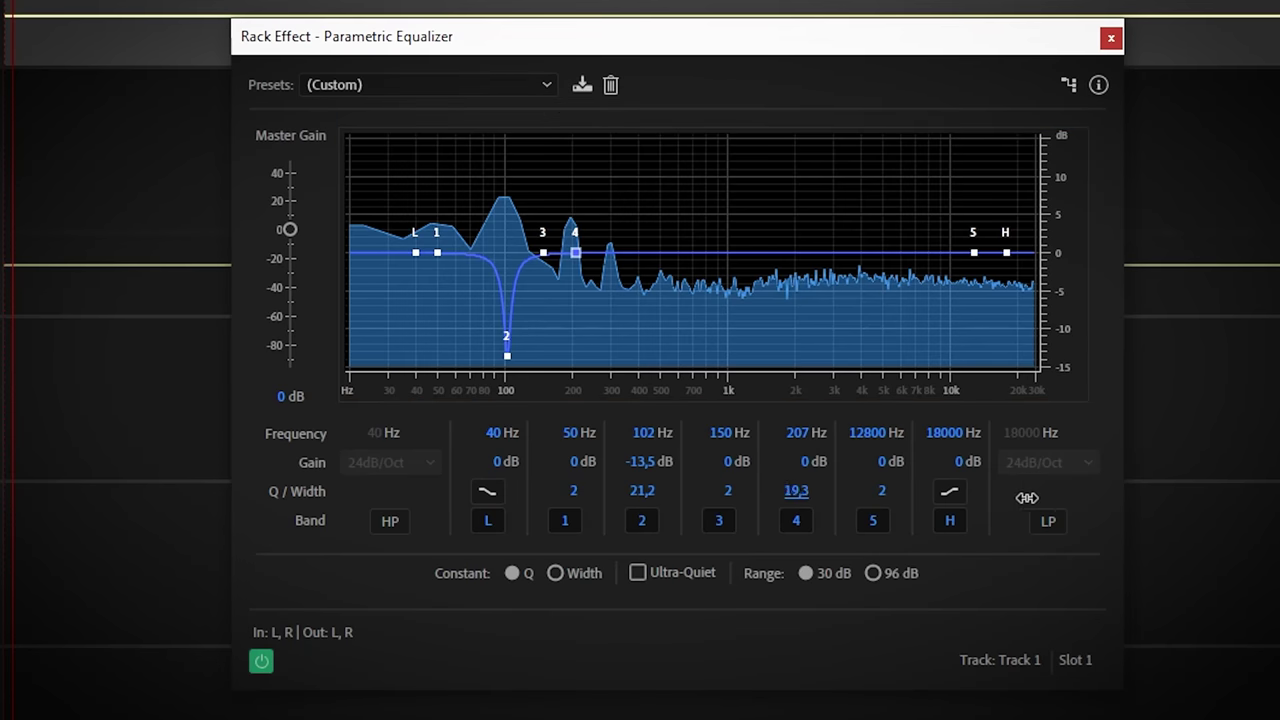
pyautogui.moveTo(812, 462); pyautogui.dragTo(570, 446)
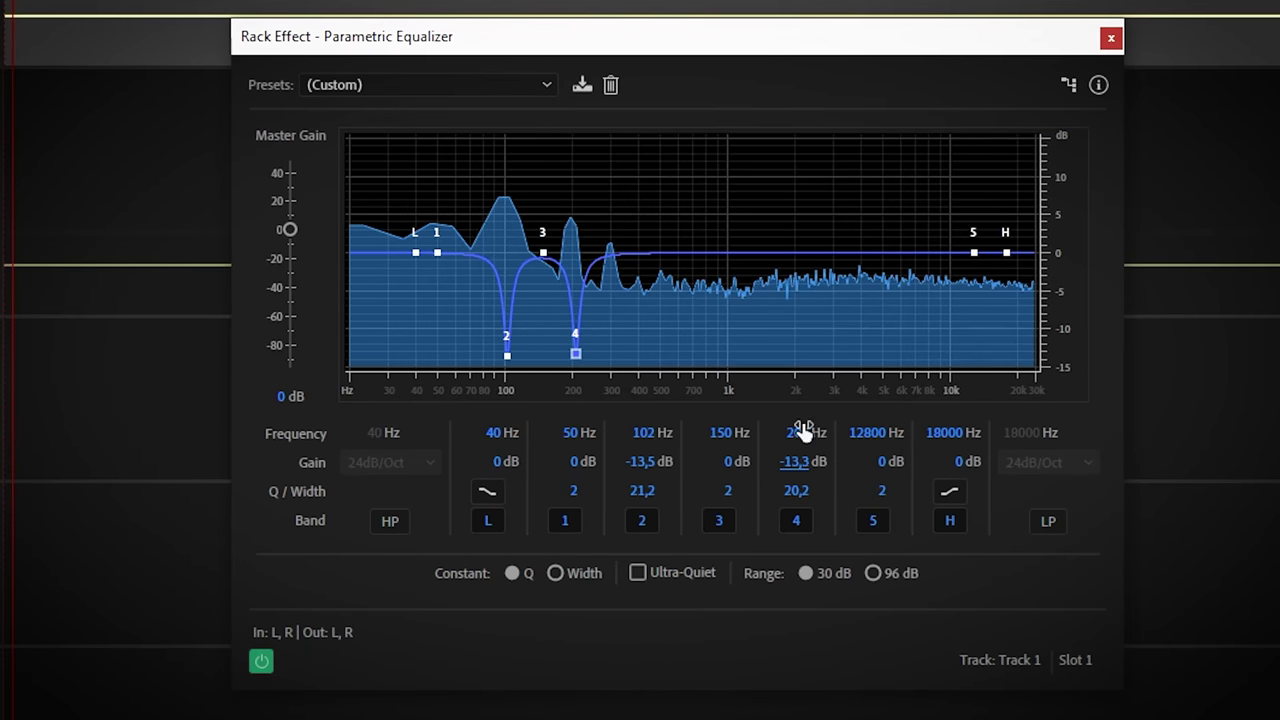
pyautogui.moveTo(513, 360); pyautogui.dragTo(515, 357)
pyautogui.click(646, 431)
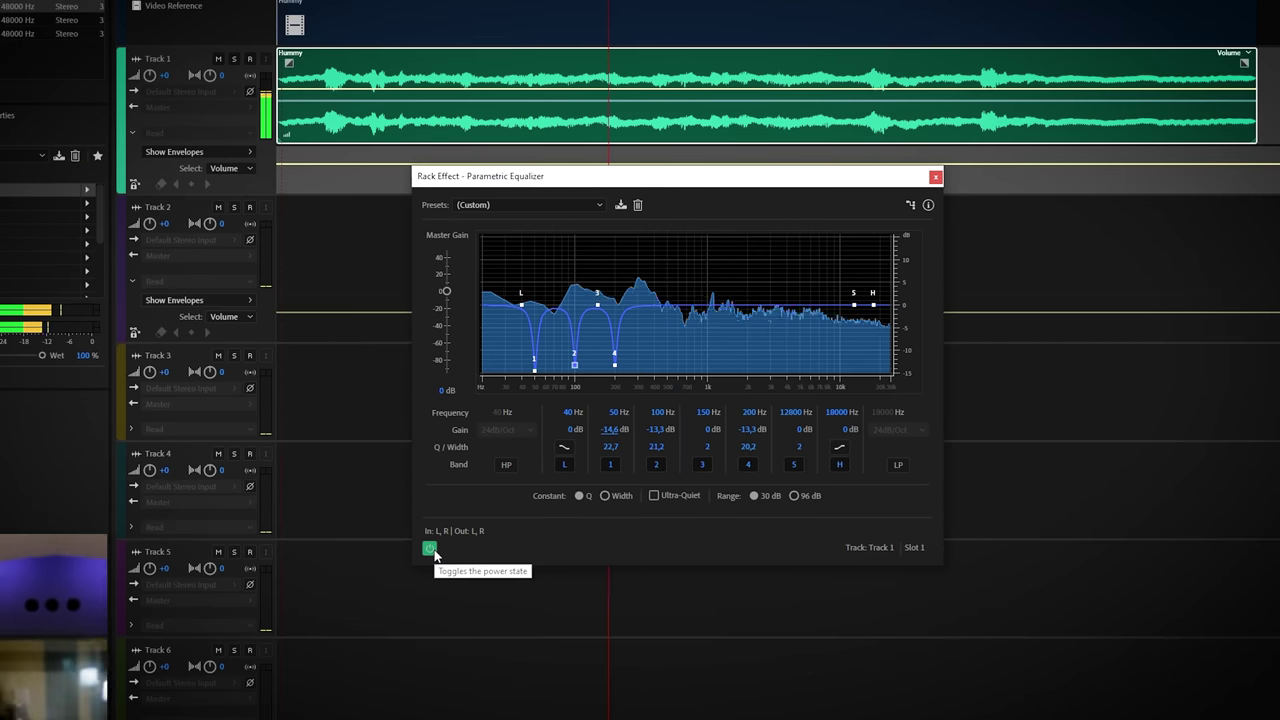
# Compare the hum notches bypassed and active, then close the equalizer.
pyautogui.click(431, 550)
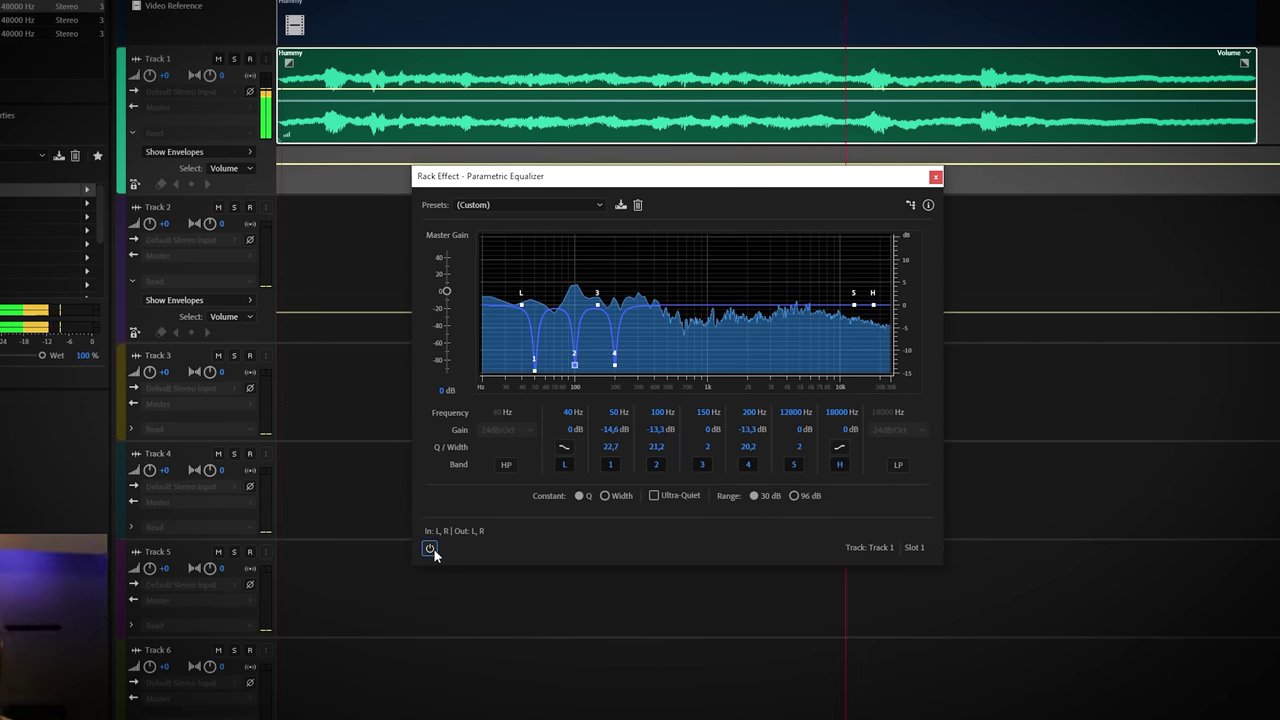
pyautogui.click(430, 549)
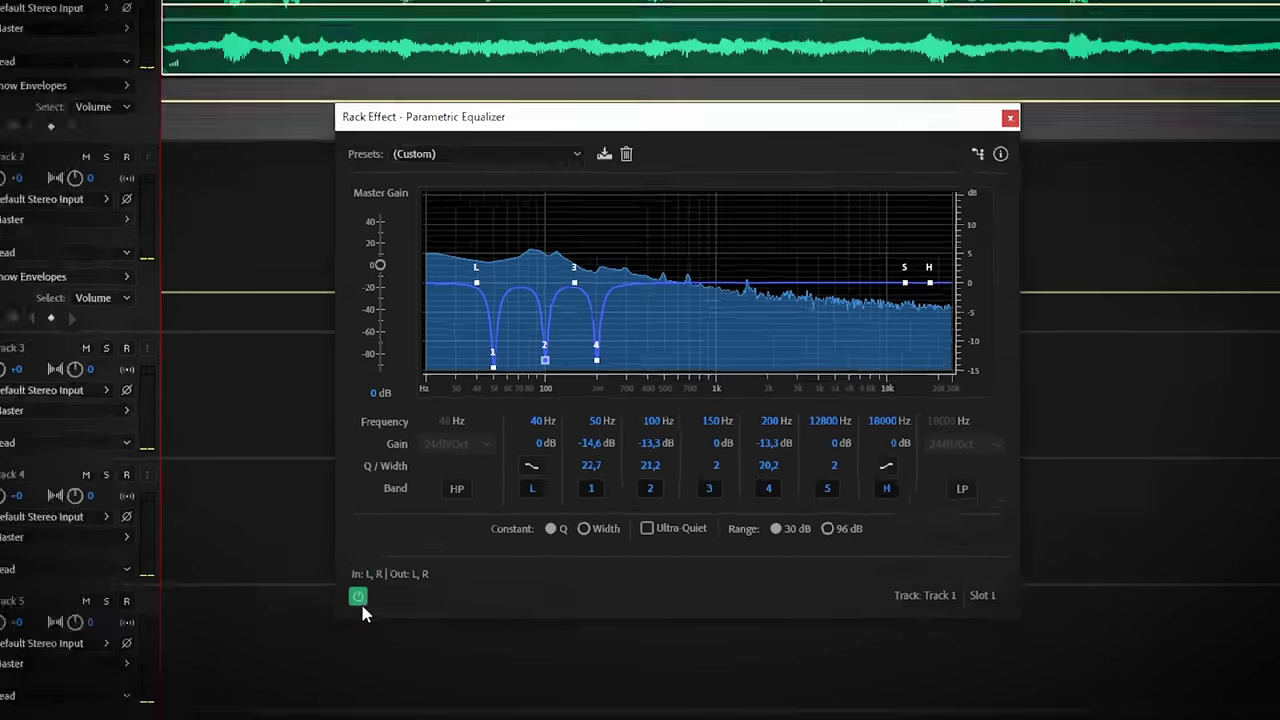
pyautogui.click(430, 549)
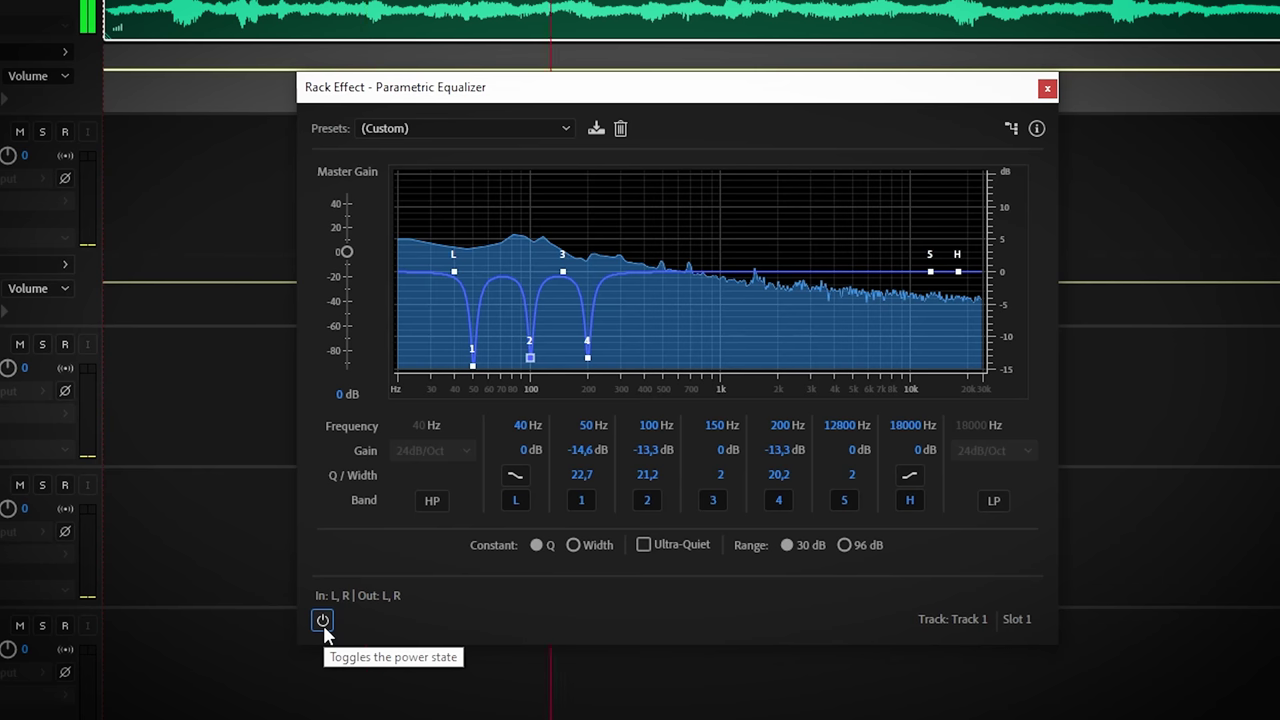
pyautogui.click(323, 621)
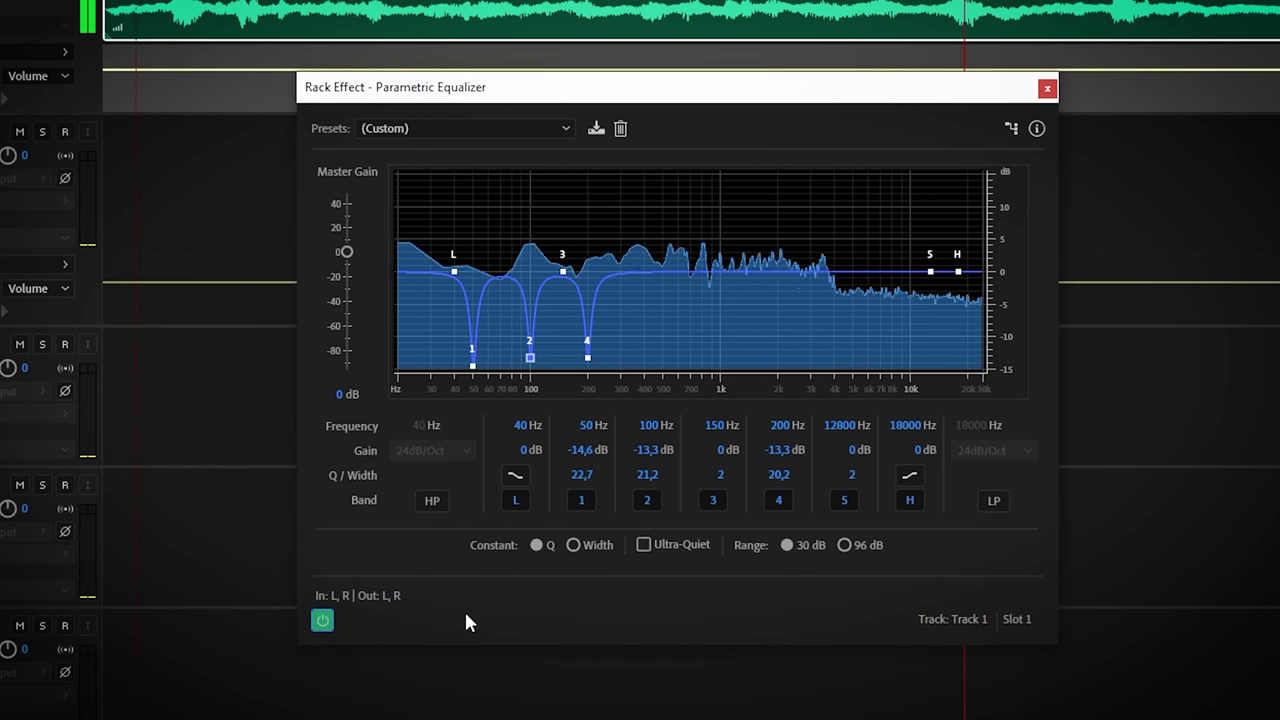
pyautogui.click(1043, 88)
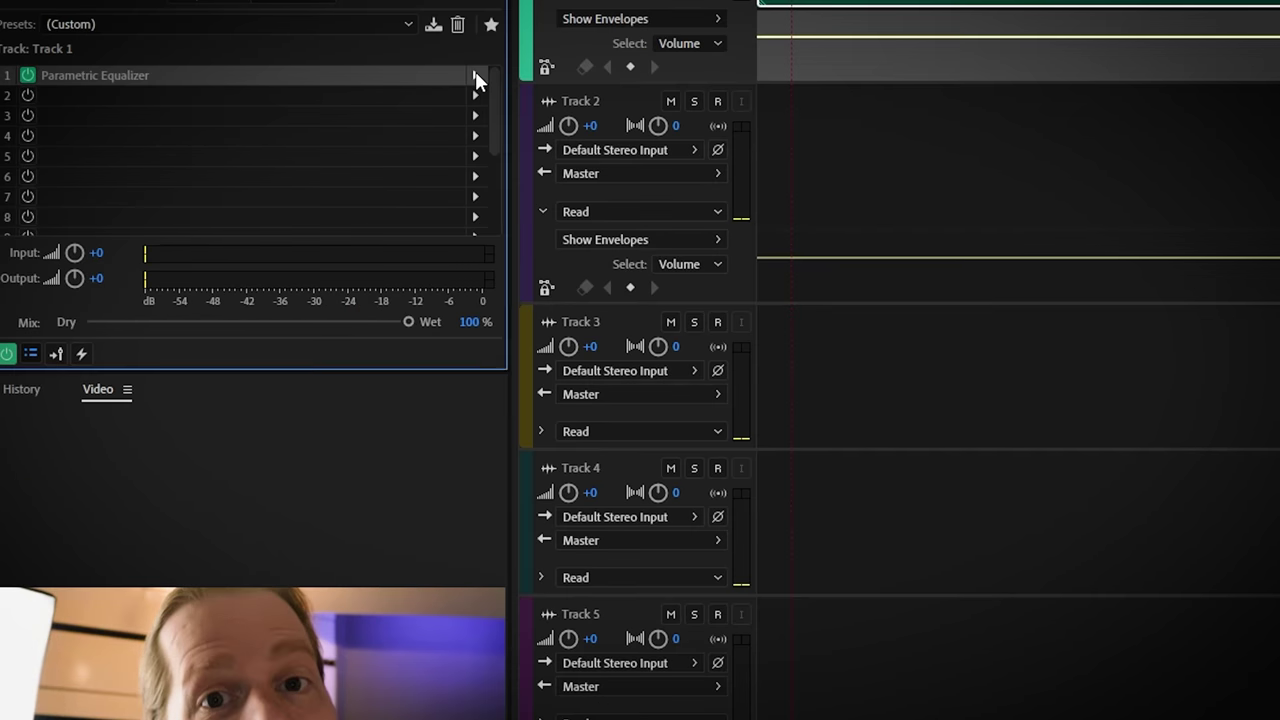
# Add DeHummer to Track 1 with a 50 Hz base frequency.
pyautogui.click(475, 76)
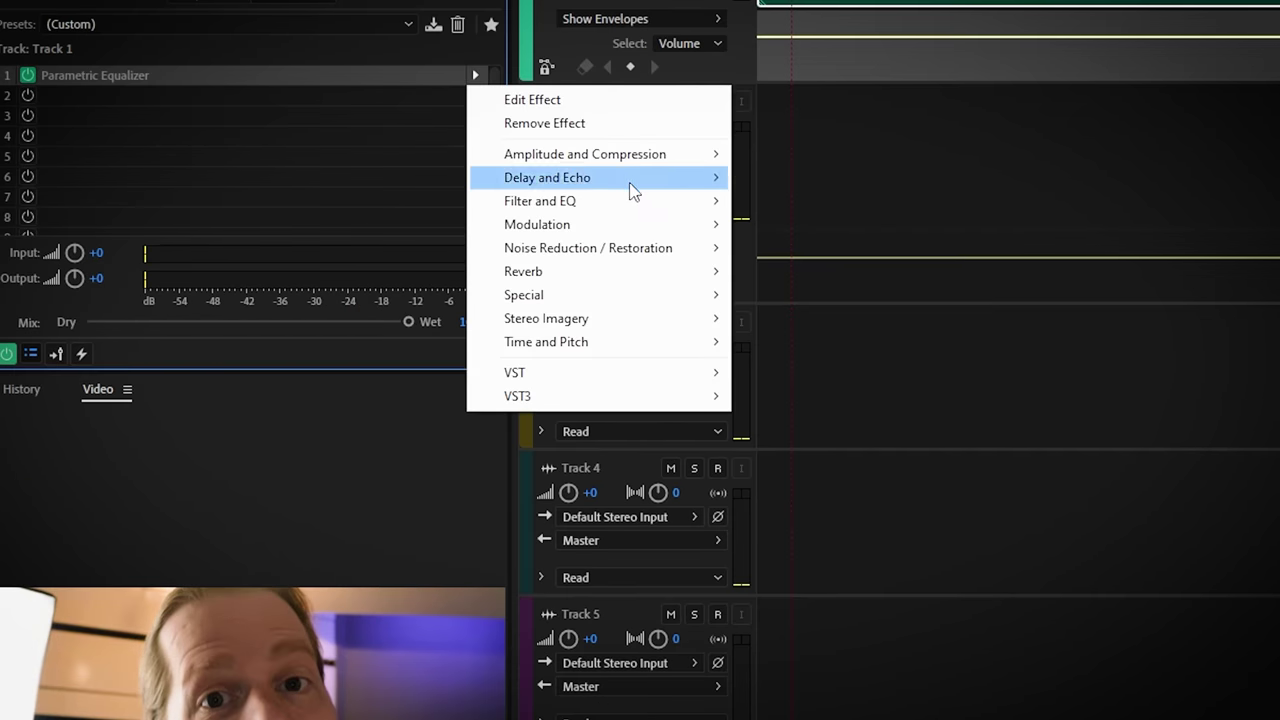
pyautogui.moveTo(731, 251)
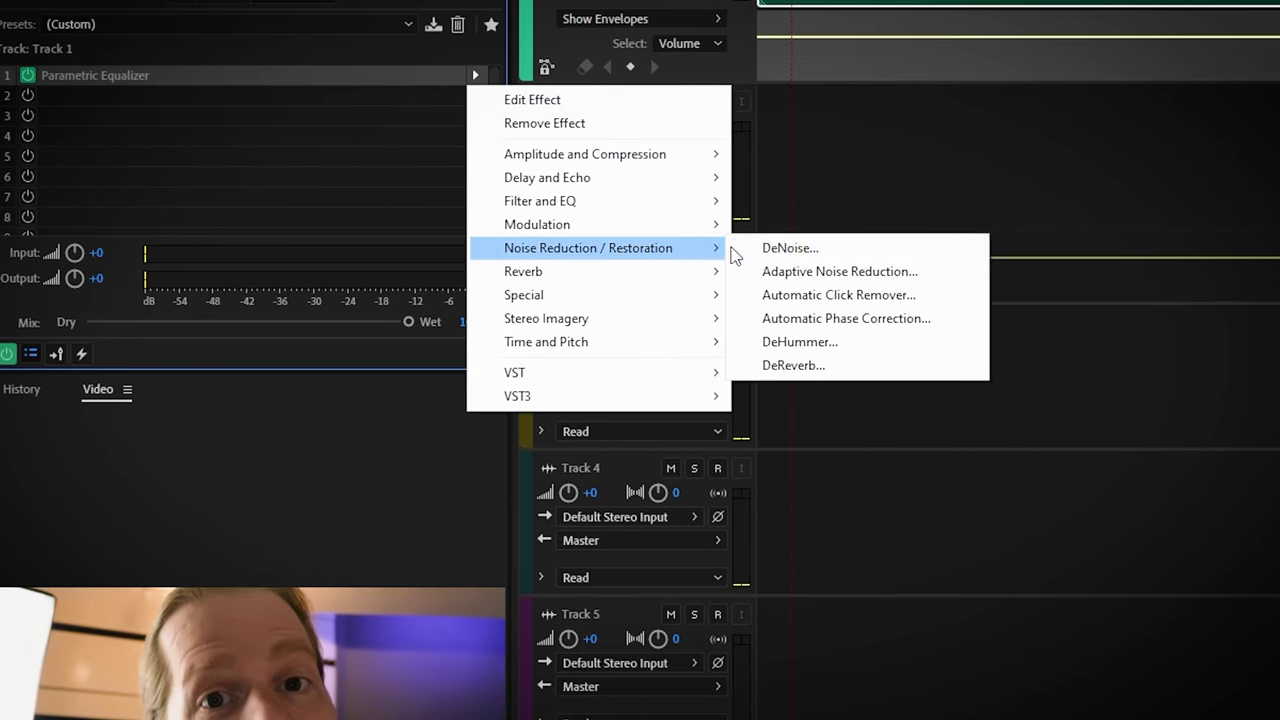
pyautogui.click(806, 345)
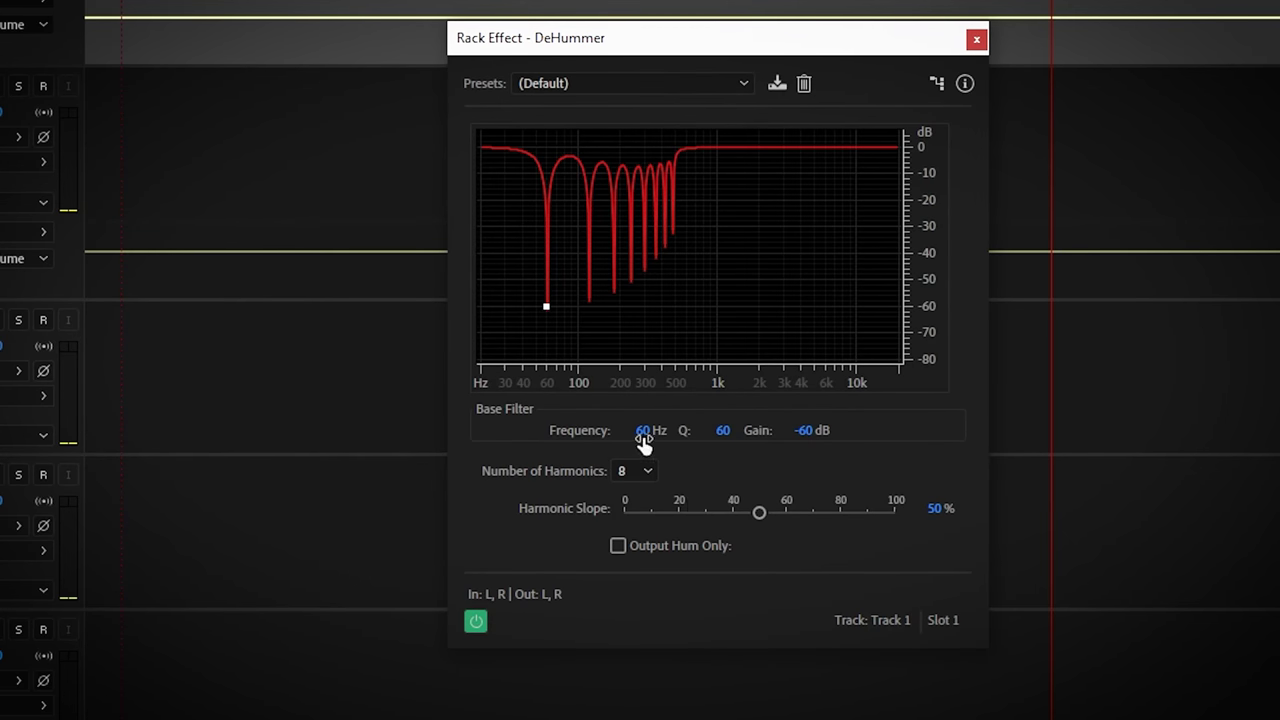
pyautogui.write('50')
pyautogui.press('Tab')
pyautogui.press('space')
pyautogui.press('Tab')
pyautogui.press('Tab')
pyautogui.press('Home')
pyautogui.press('Tab')
pyautogui.press('Left')
pyautogui.press('Left')
# Step the number of harmonics from 1 up to 8, listening at each setting.
pyautogui.click(640, 468)
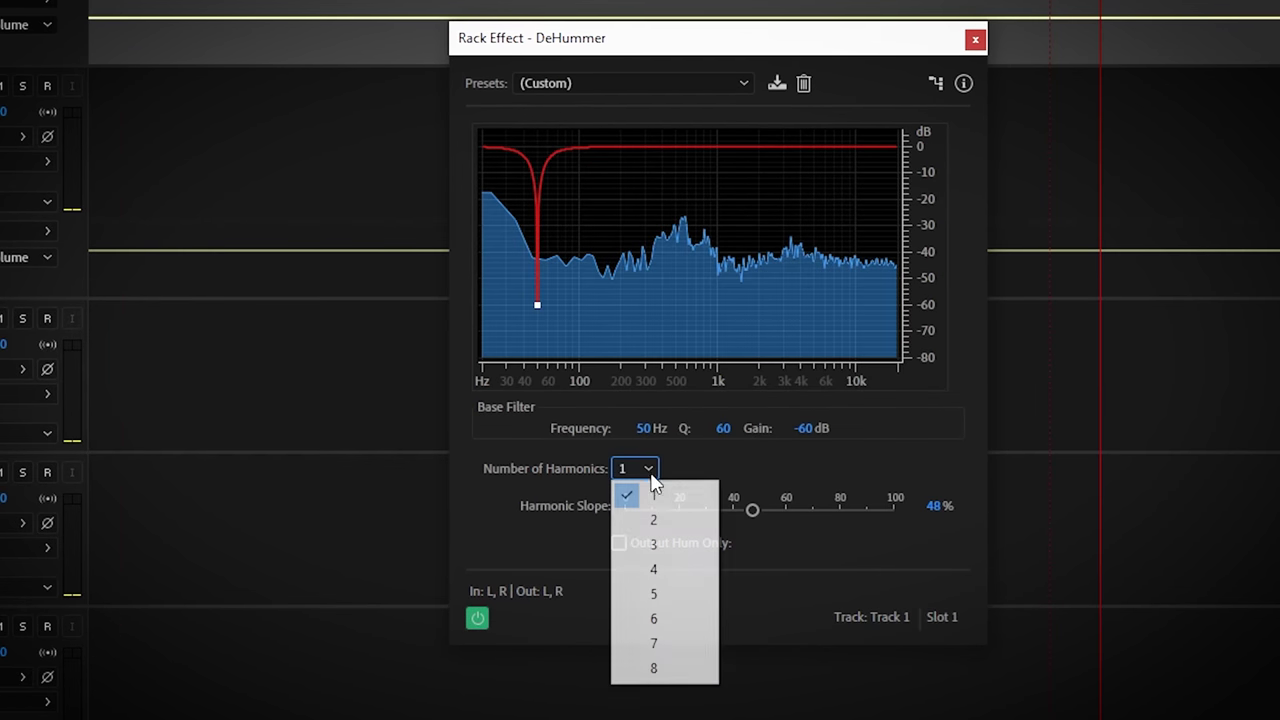
pyautogui.click(680, 671)
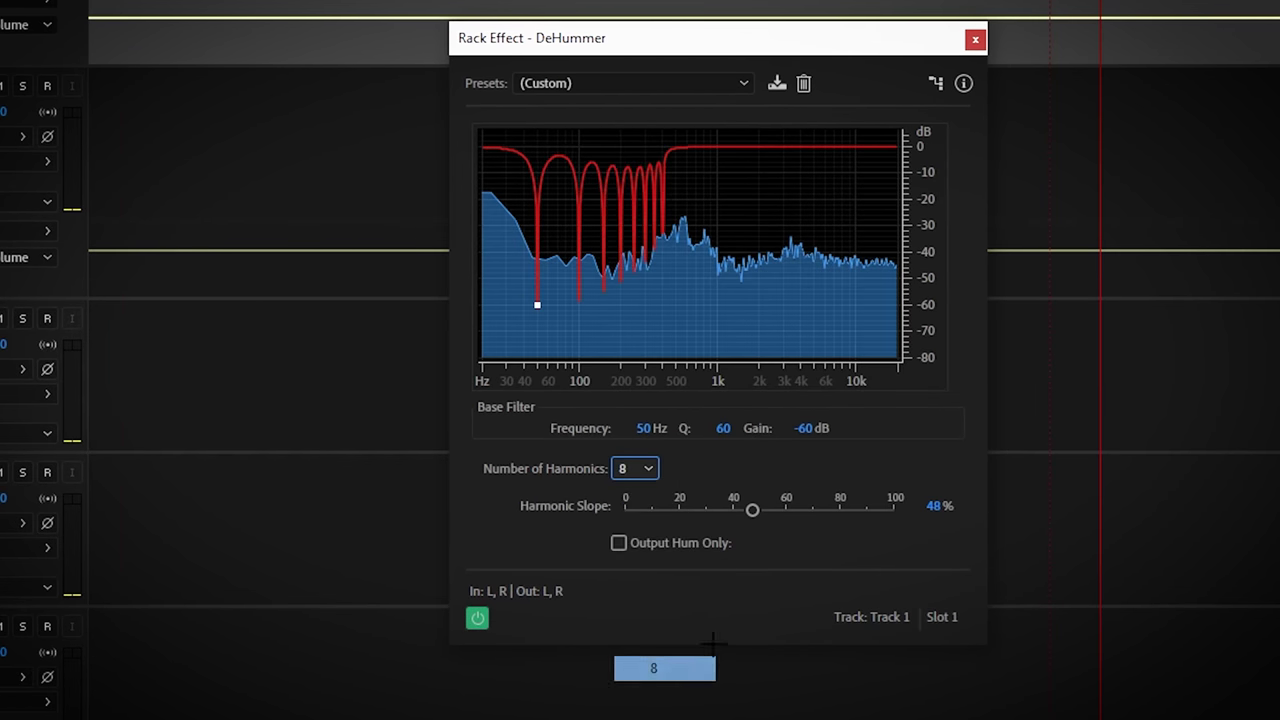
pyautogui.click(645, 469)
pyautogui.click(662, 497)
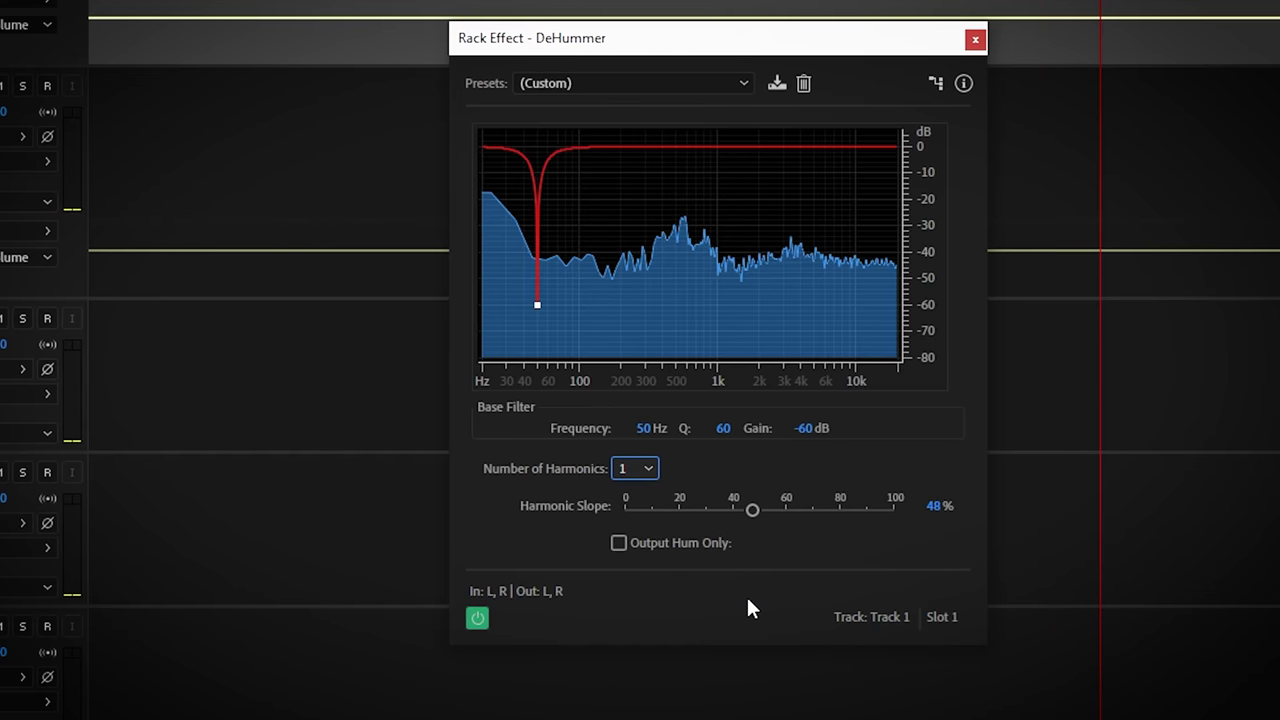
pyautogui.click(650, 469)
pyautogui.click(657, 519)
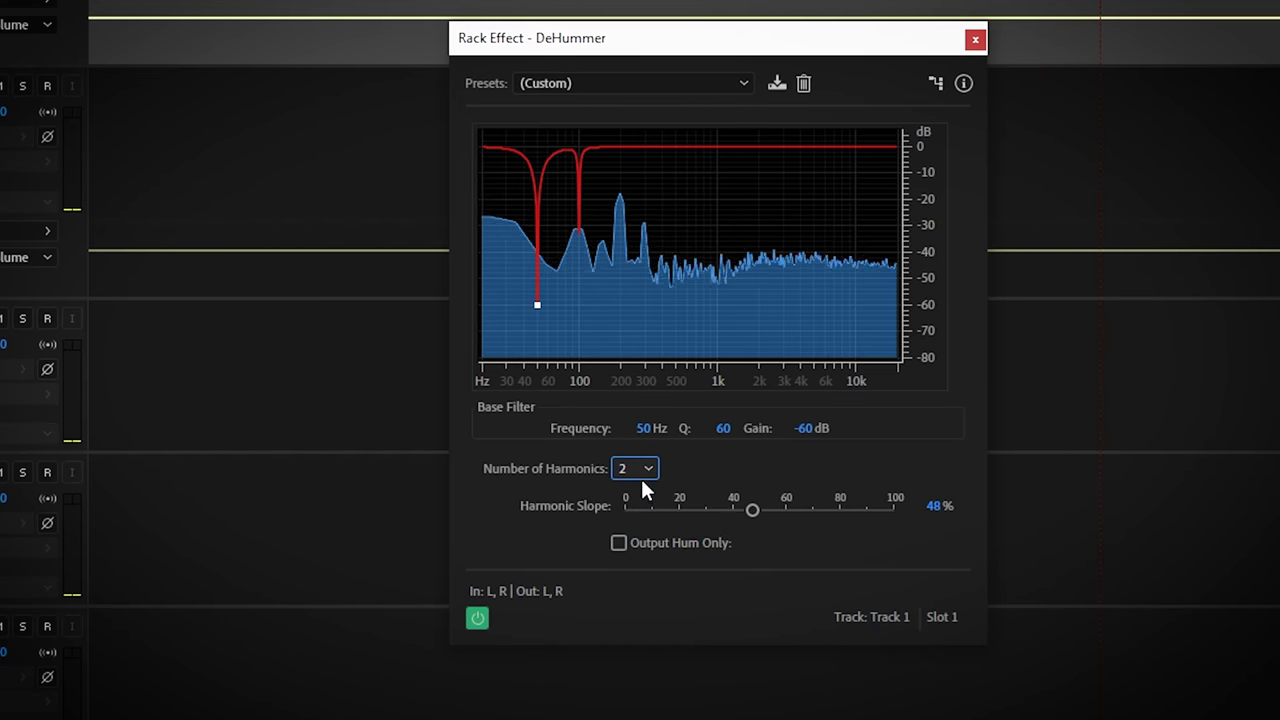
pyautogui.click(643, 476)
pyautogui.click(656, 546)
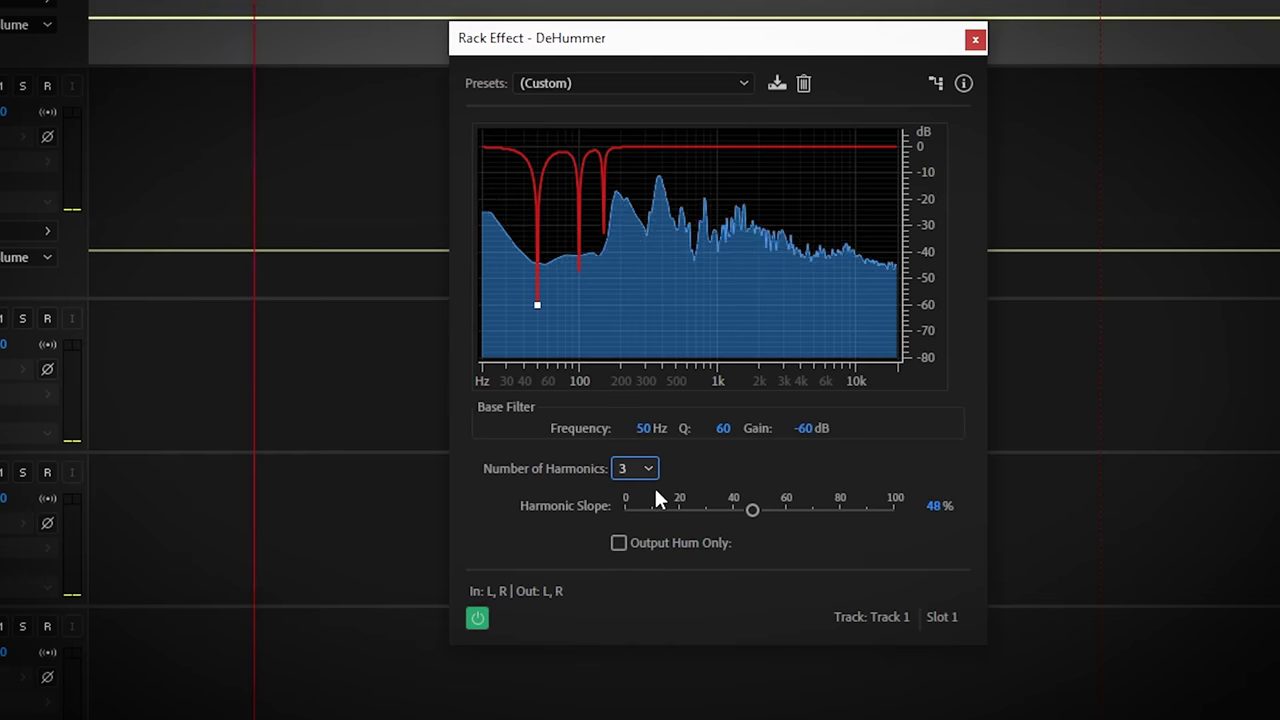
pyautogui.click(650, 474)
pyautogui.click(658, 568)
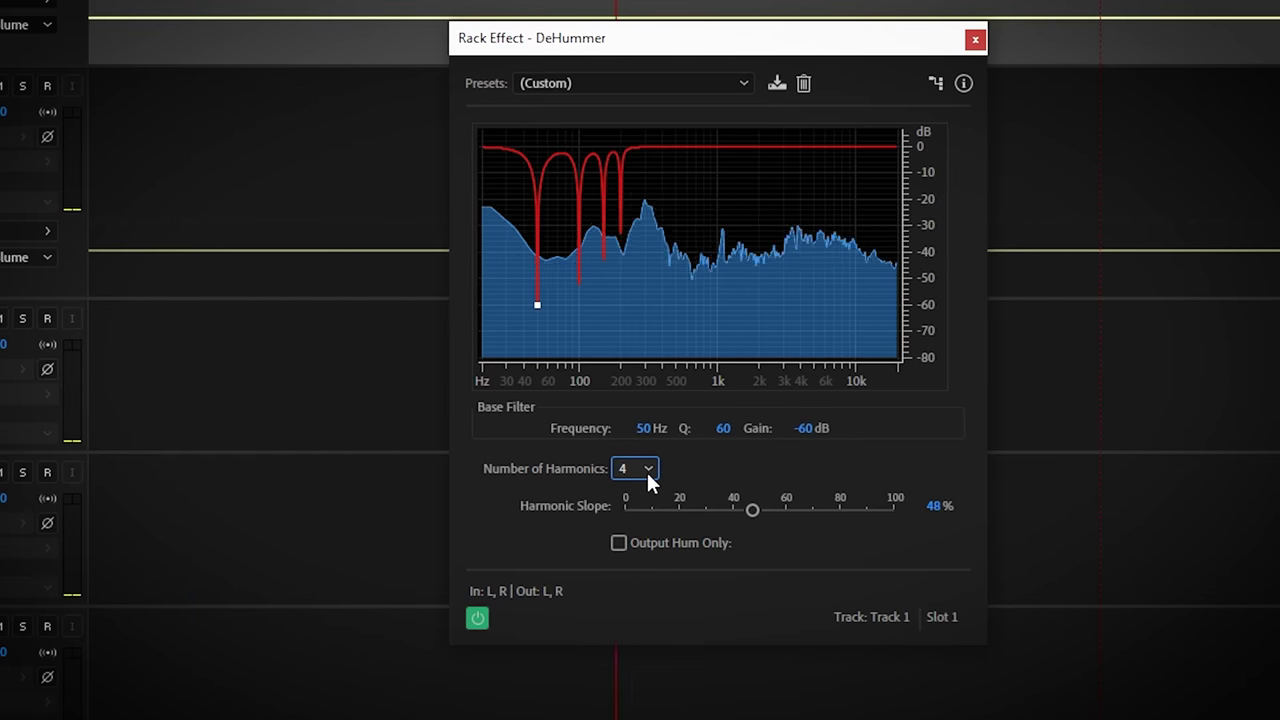
pyautogui.click(647, 472)
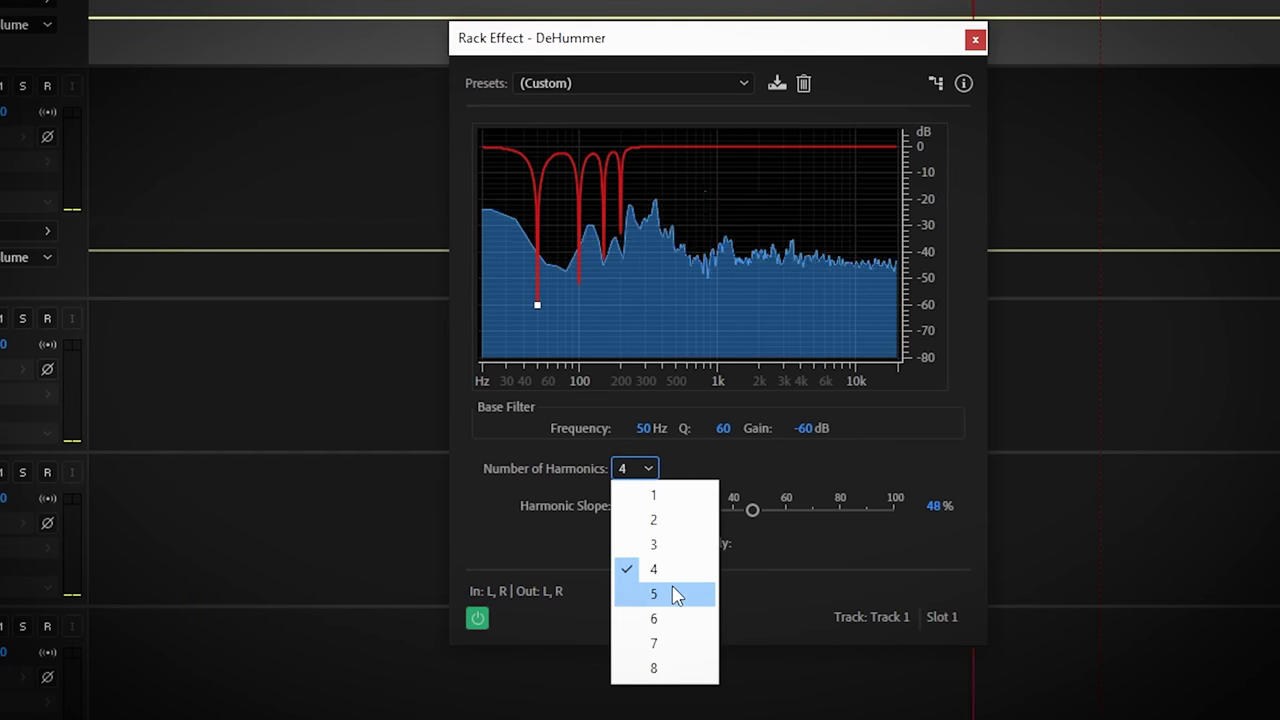
pyautogui.click(676, 594)
pyautogui.click(644, 474)
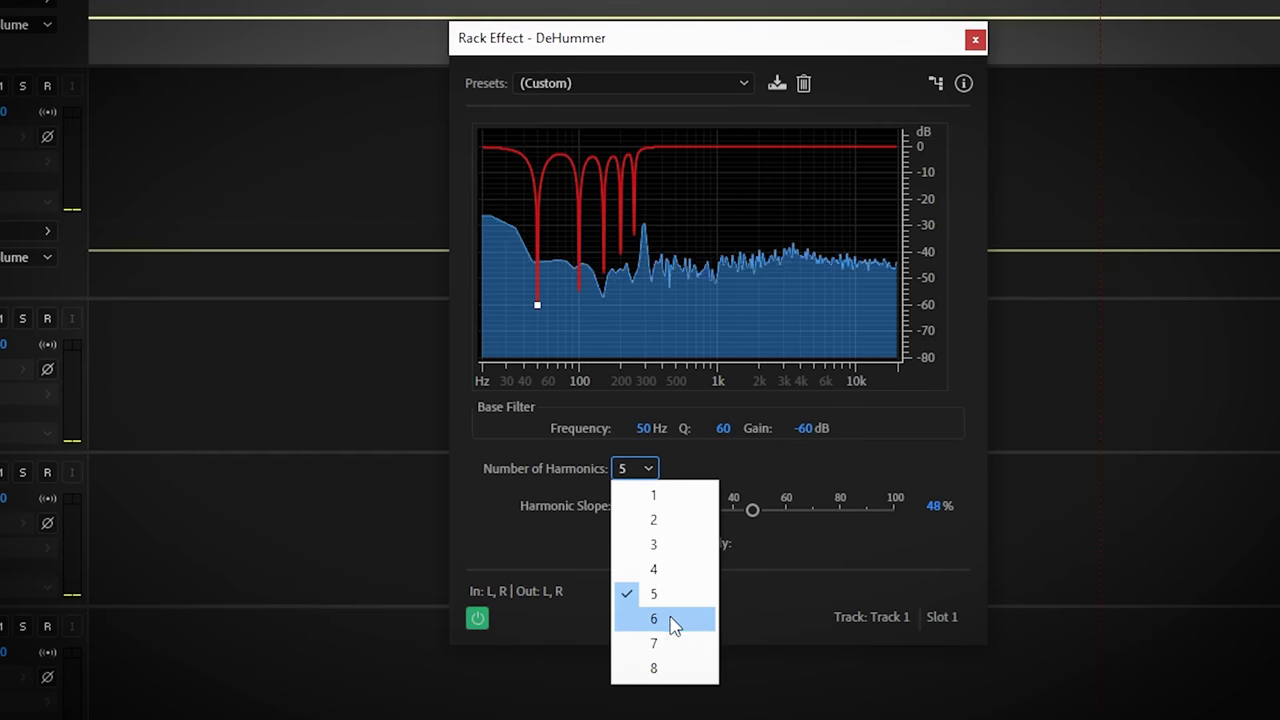
pyautogui.click(674, 620)
pyautogui.click(647, 470)
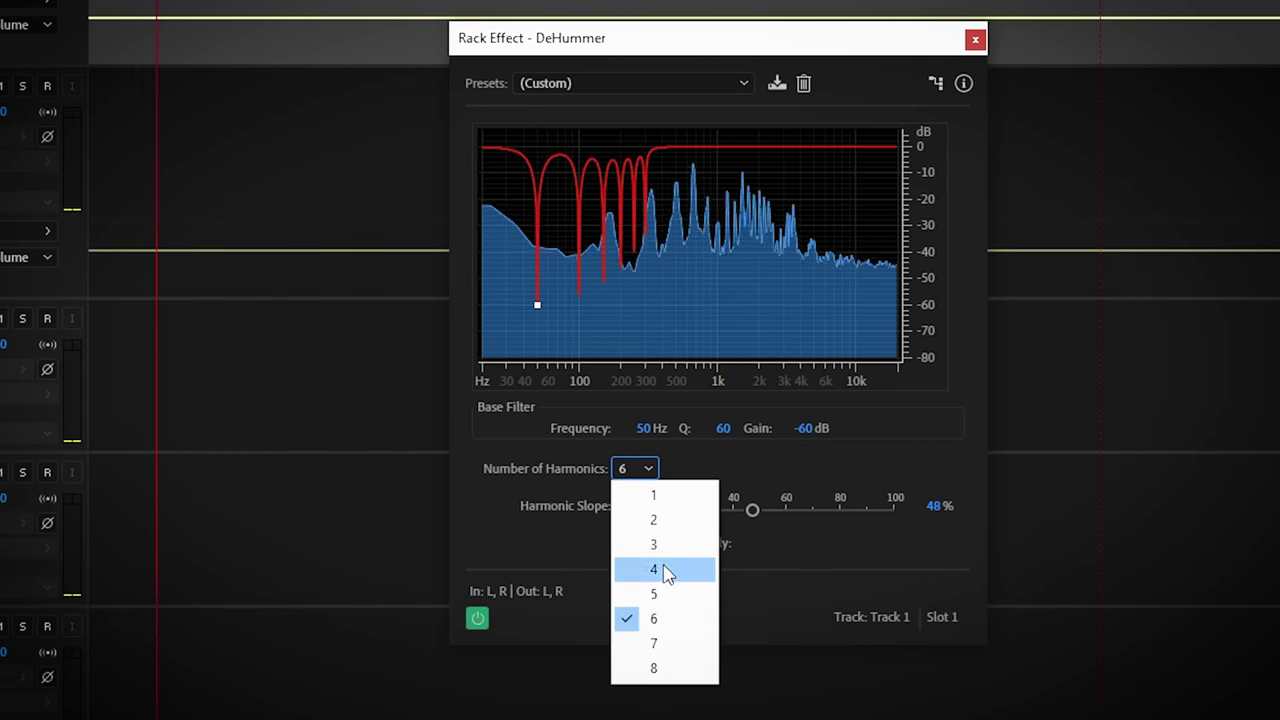
pyautogui.click(669, 642)
pyautogui.click(648, 468)
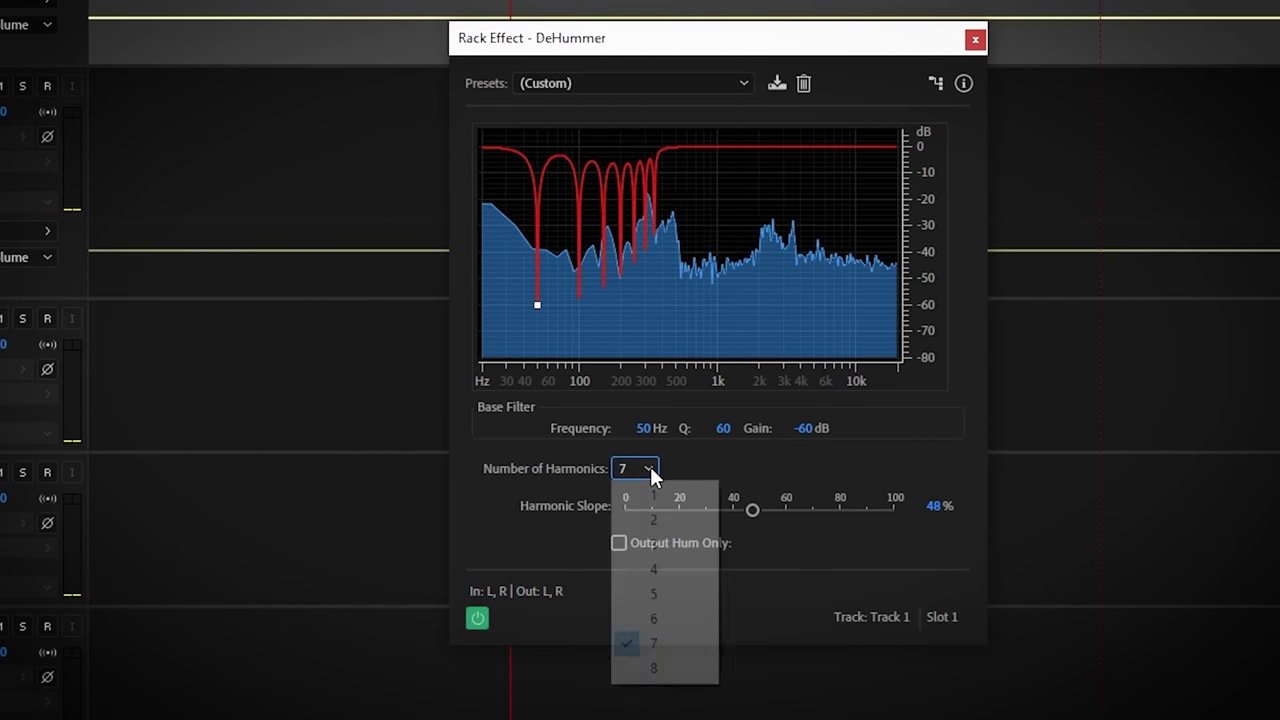
pyautogui.click(663, 670)
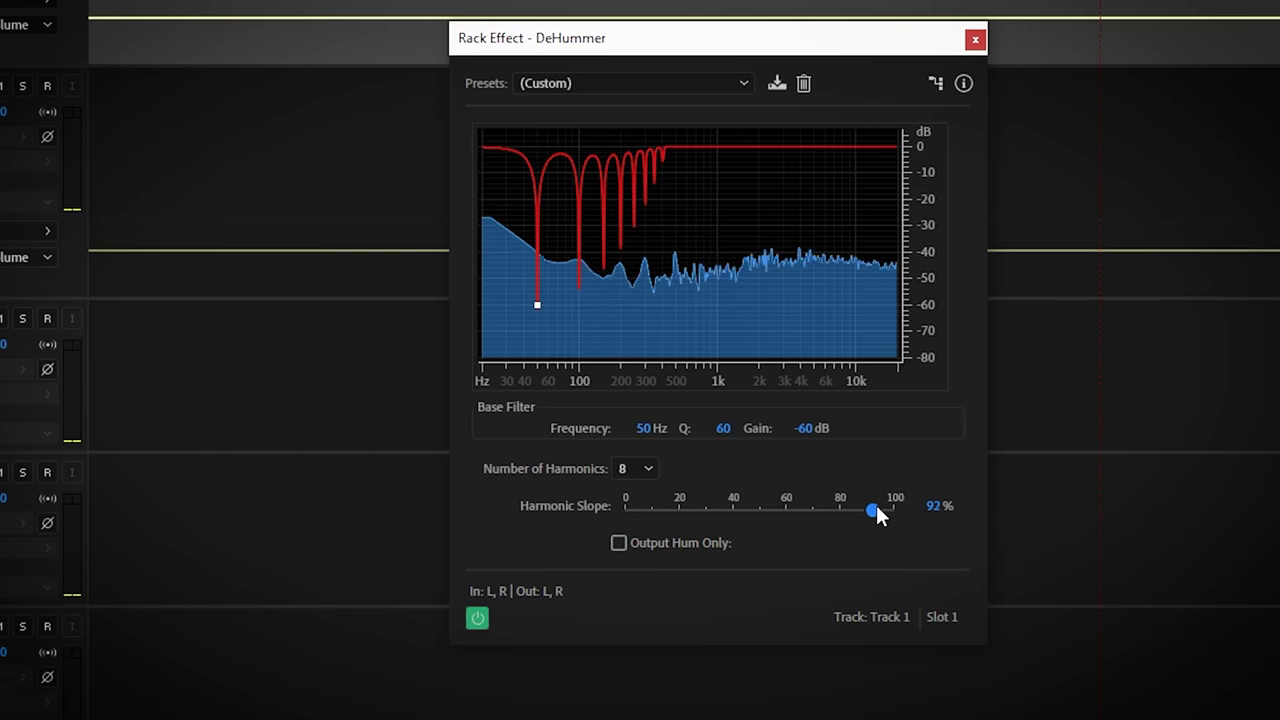
# Set harmonic slope to 97% and gain to -54.4 dB, then compare bypassed.
pyautogui.moveTo(874, 511); pyautogui.dragTo(895, 508)
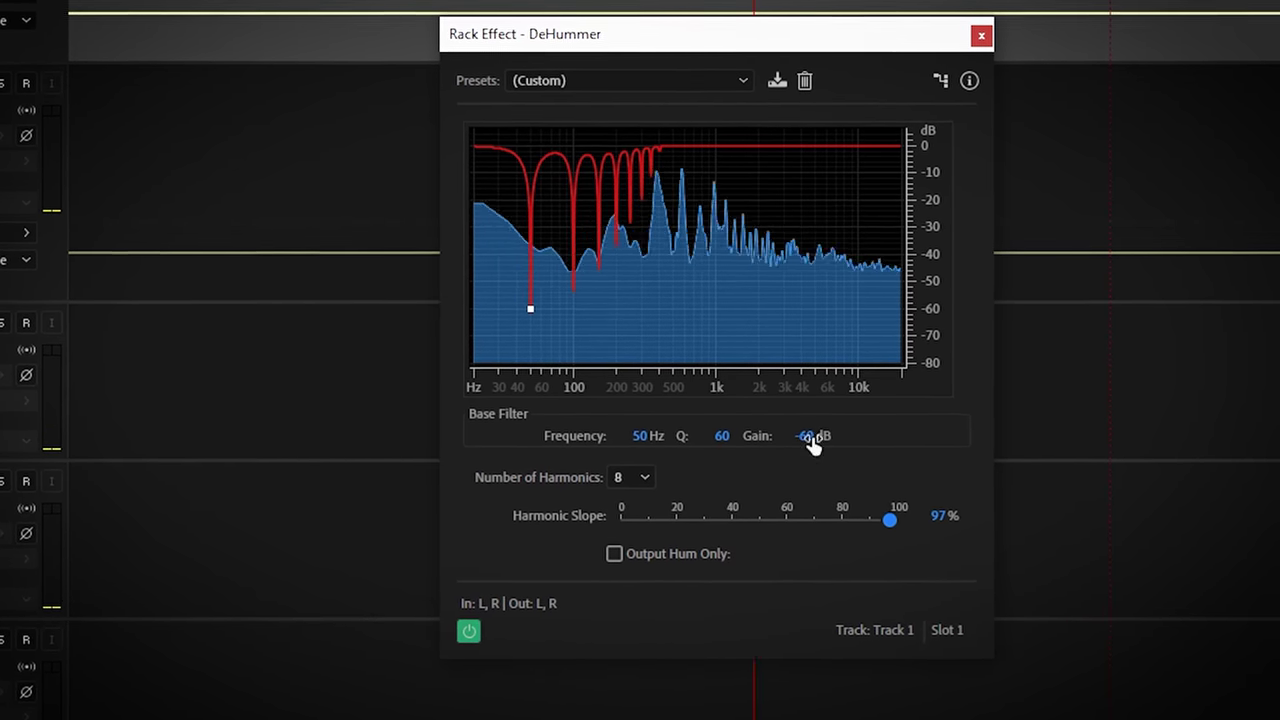
pyautogui.moveTo(812, 445); pyautogui.dragTo(897, 466)
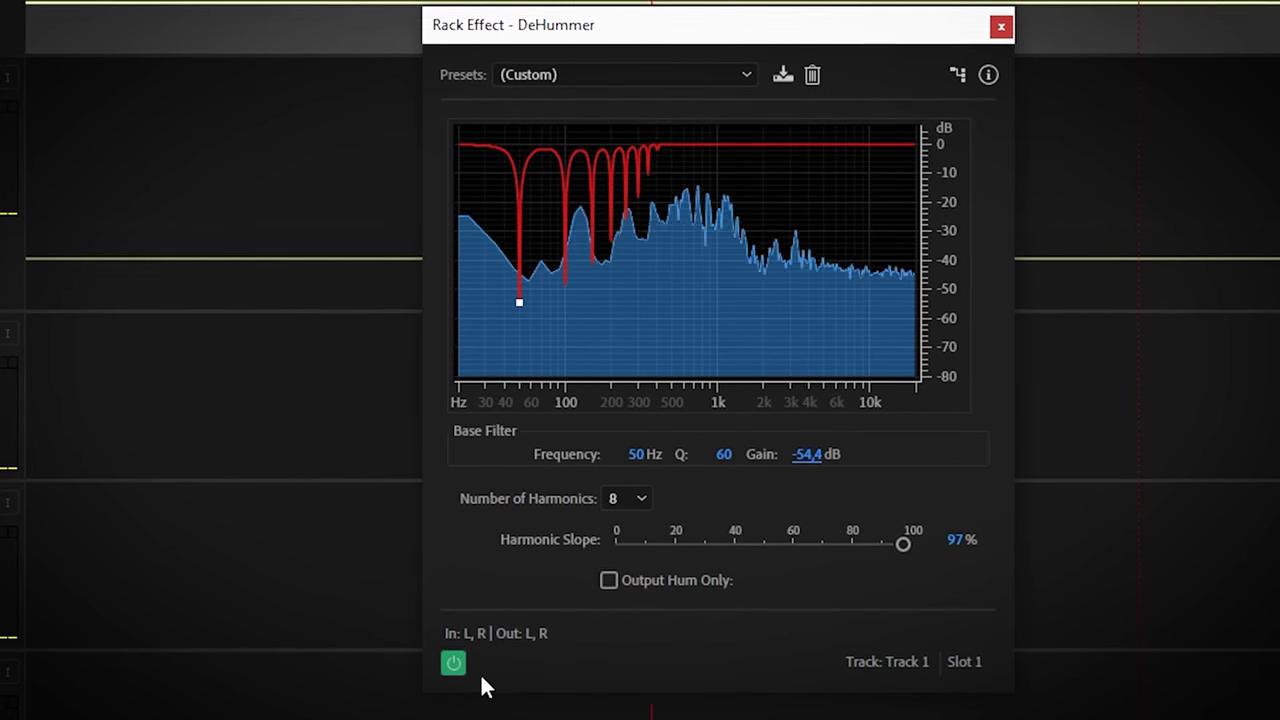
pyautogui.click(455, 664)
pyautogui.click(455, 664)
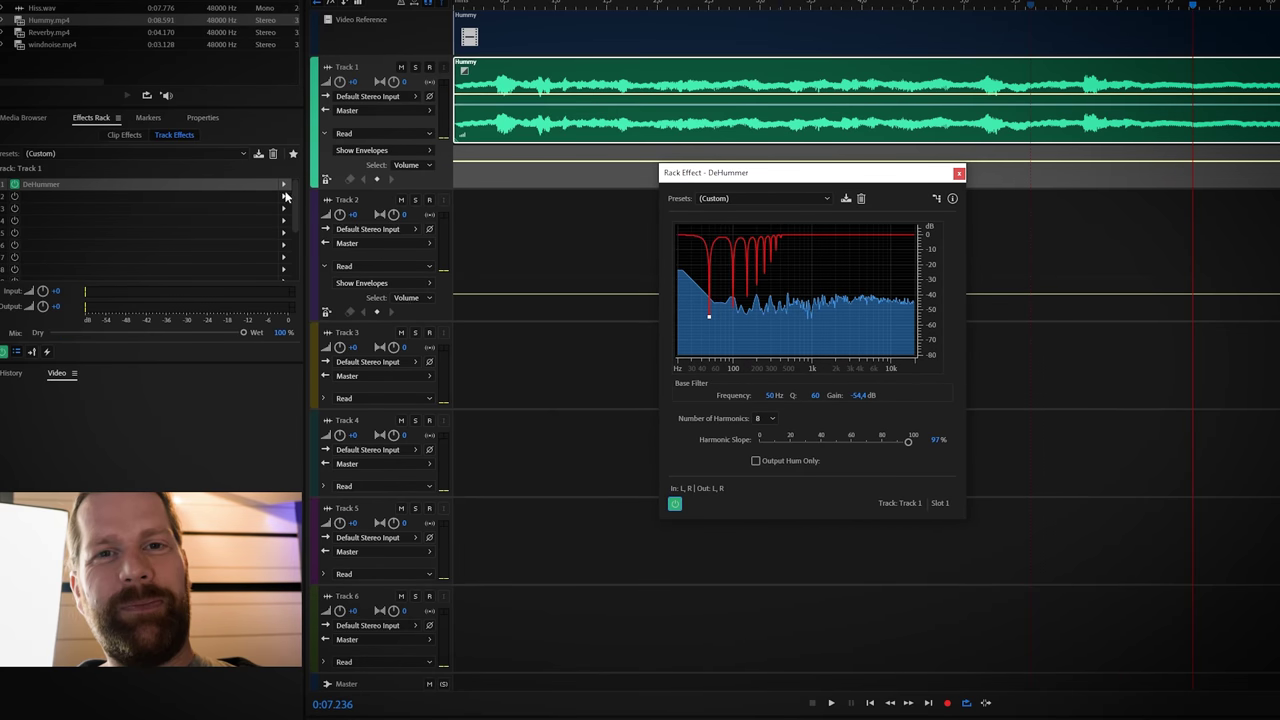
# Add DeNoise to Track 1's next slot and raise the amount to about 78%.
pyautogui.click(286, 197)
pyautogui.moveTo(412, 304)
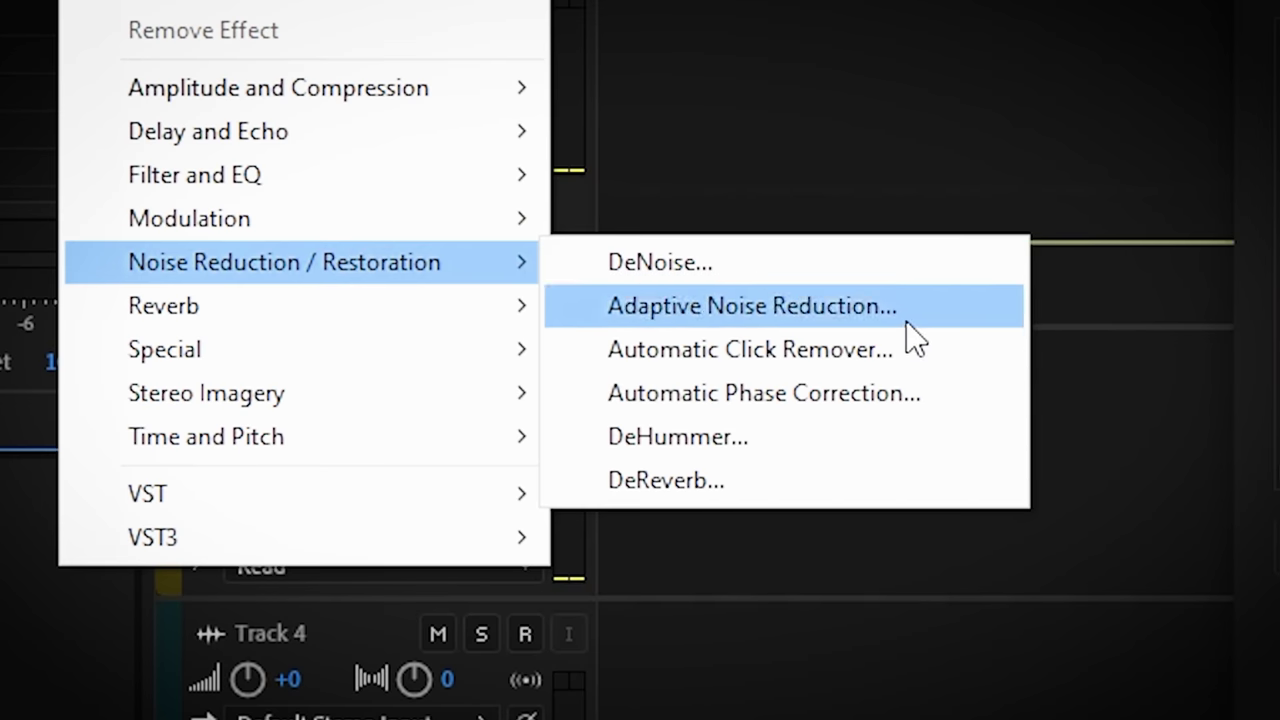
pyautogui.click(660, 262)
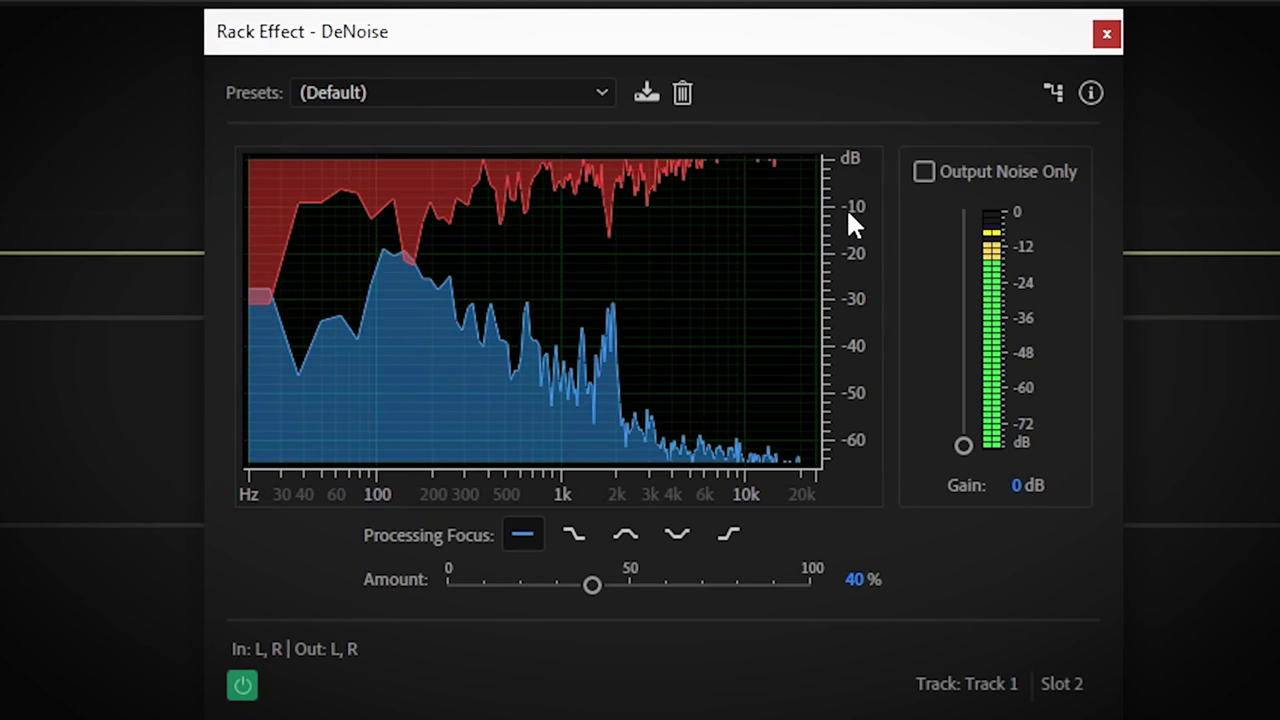
pyautogui.moveTo(592, 587); pyautogui.dragTo(721, 585)
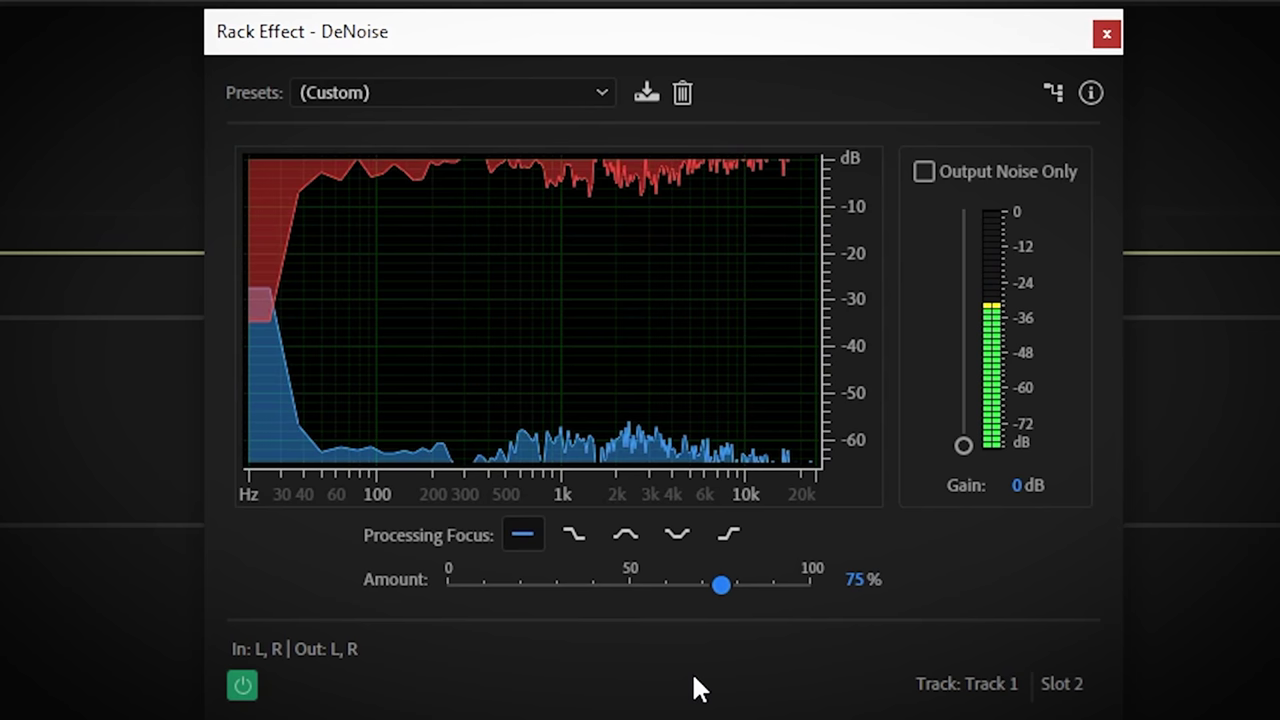
pyautogui.moveTo(733, 587)
pyautogui.mouseDown()
pyautogui.moveTo(766, 587)
pyautogui.moveTo(733, 588)
pyautogui.mouseUp()
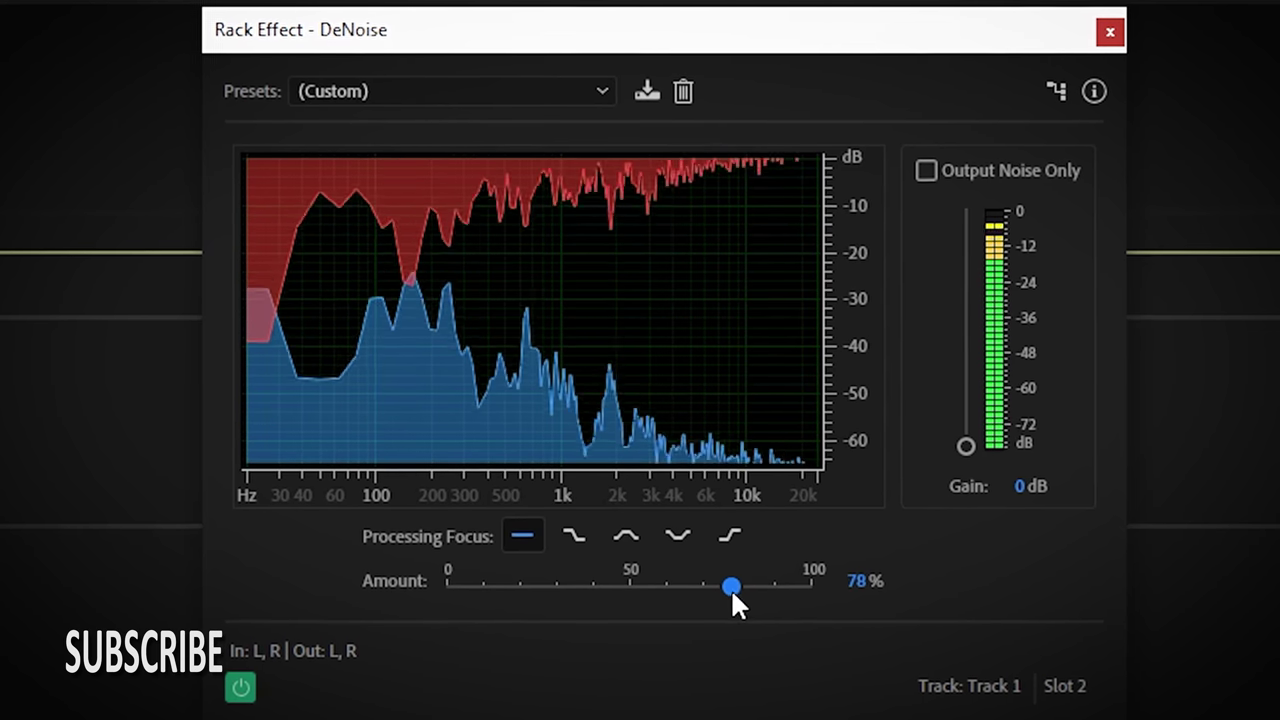
# Focus DeNoise on high frequencies, lower the amount to 69%, and compare bypassed.
pyautogui.click(574, 536)
pyautogui.click(629, 538)
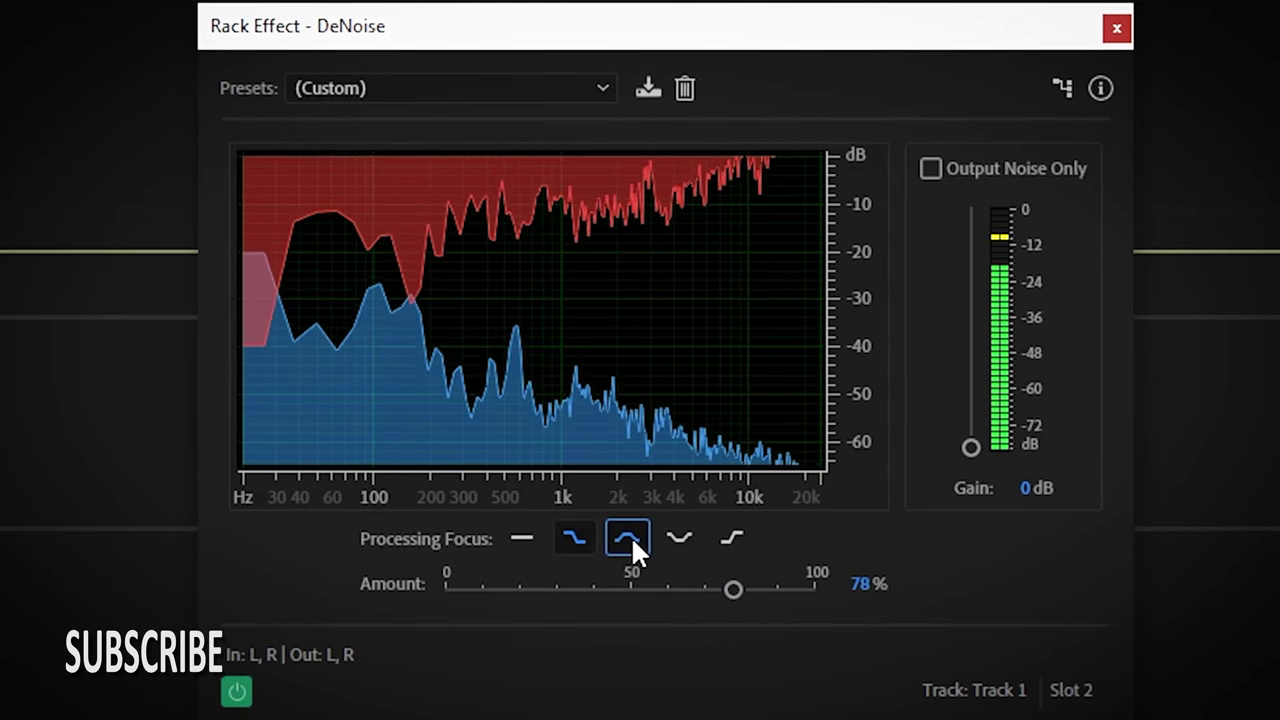
pyautogui.click(733, 539)
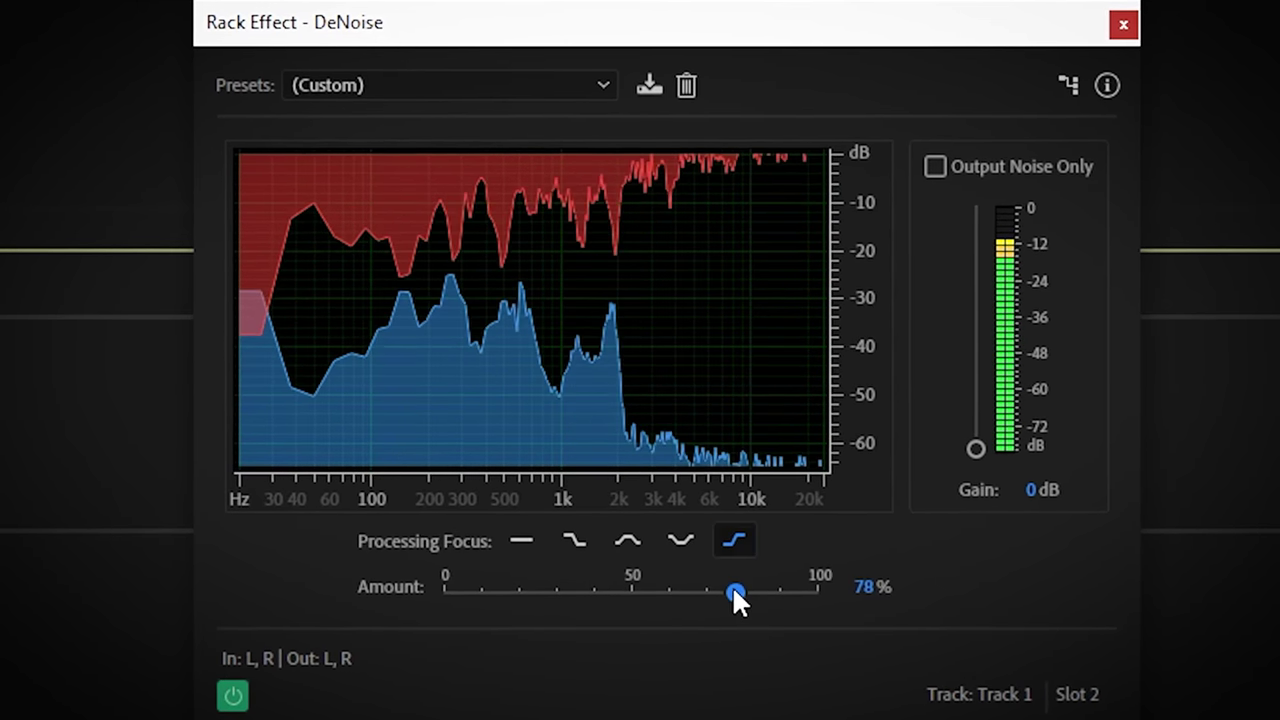
pyautogui.moveTo(737, 589); pyautogui.dragTo(703, 594)
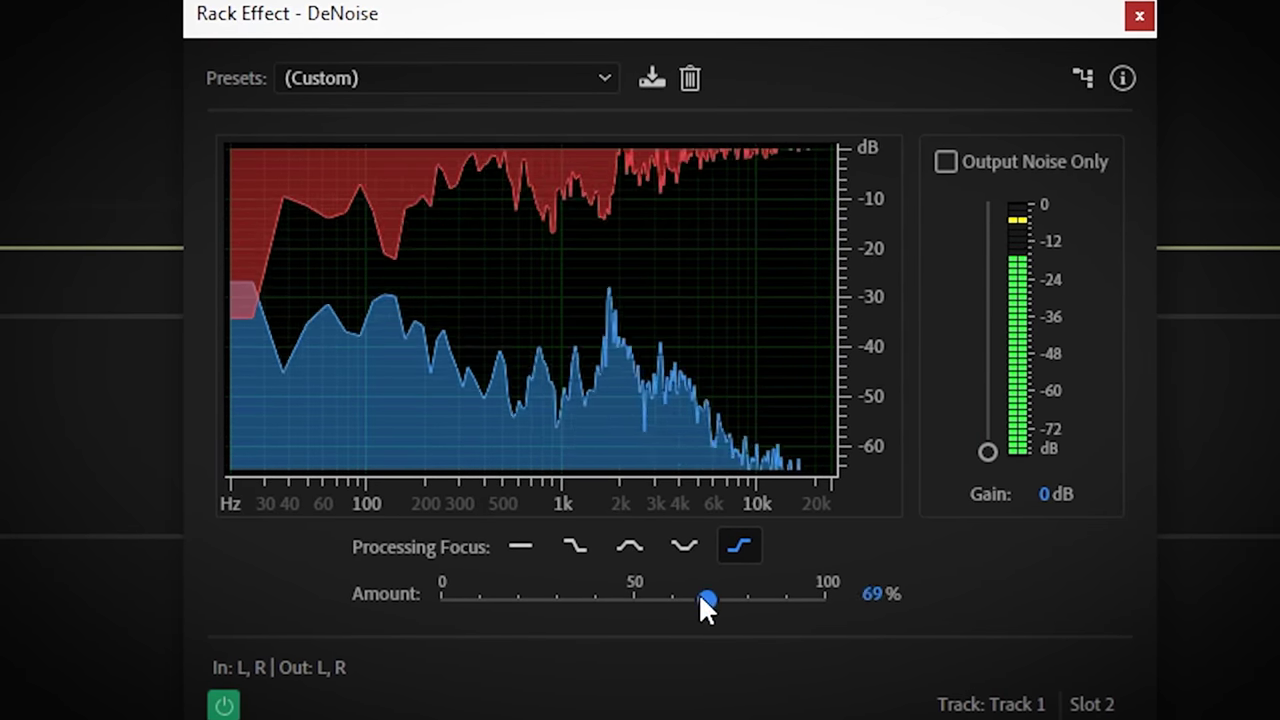
pyautogui.click(224, 705)
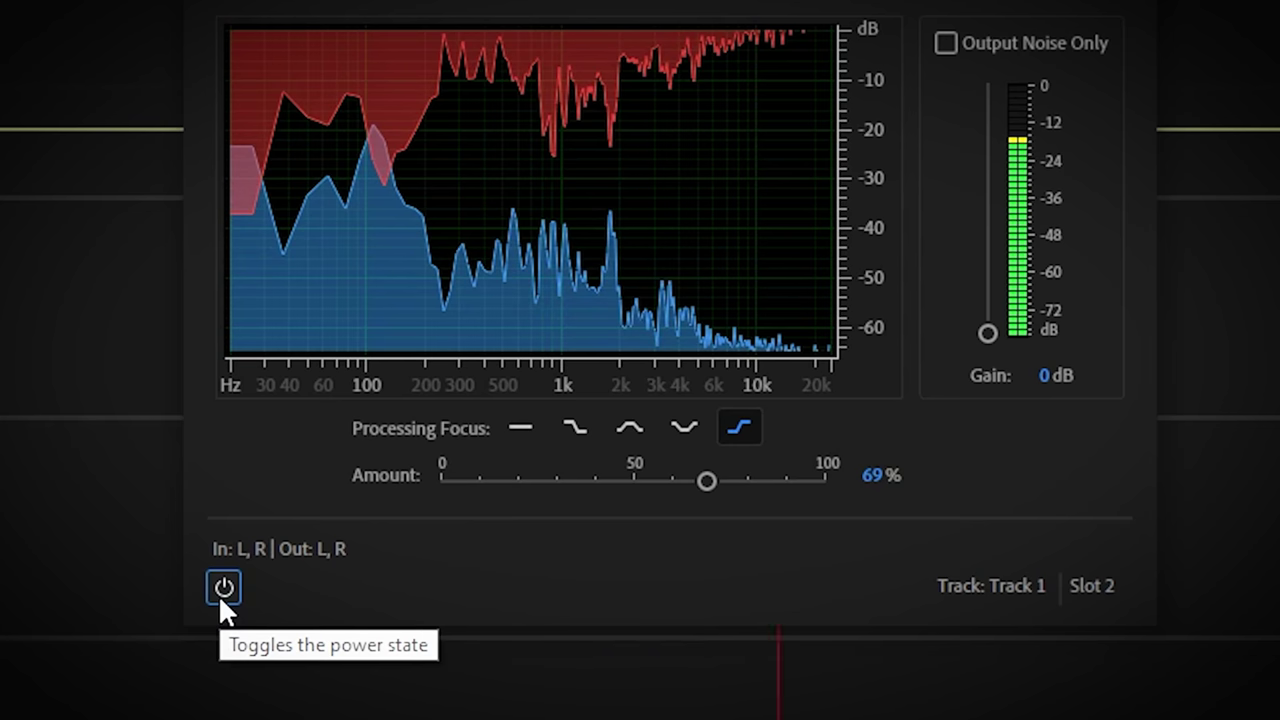
pyautogui.click(220, 596)
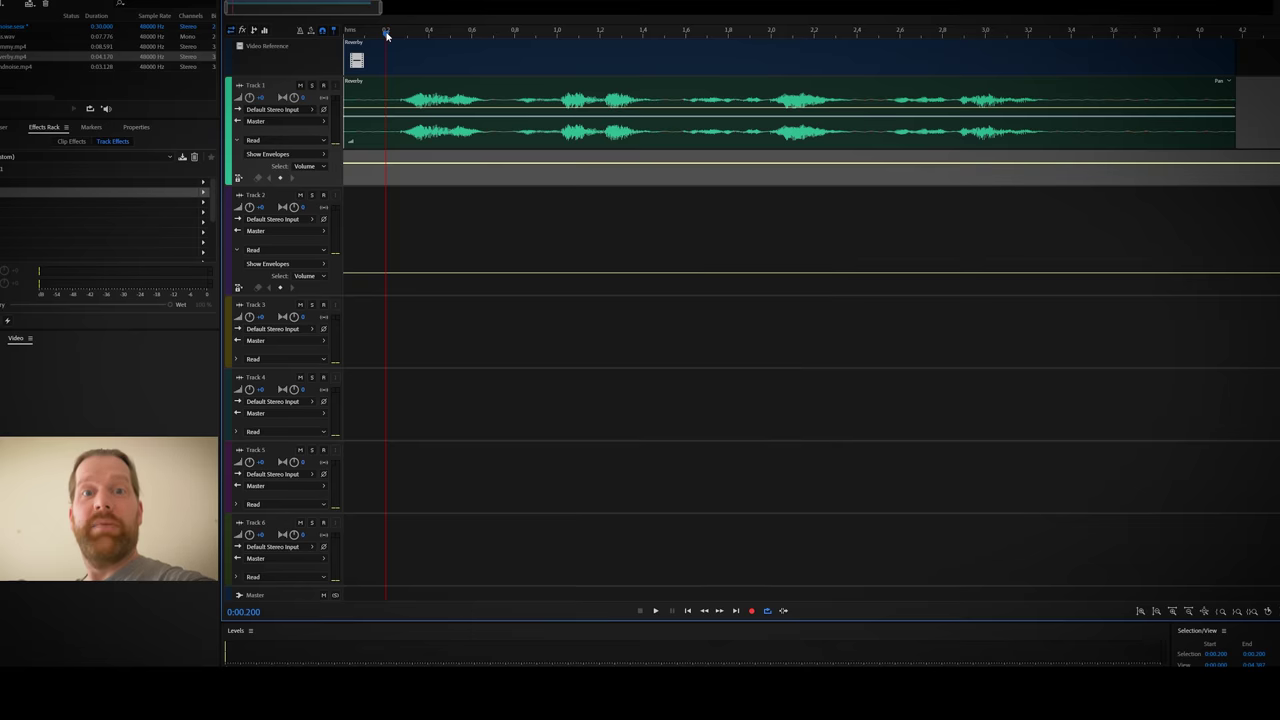
# Replay the reverby clip from its start and add DeReverb to Track 1's effects rack.
pyautogui.moveTo(386, 35); pyautogui.dragTo(343, 35)
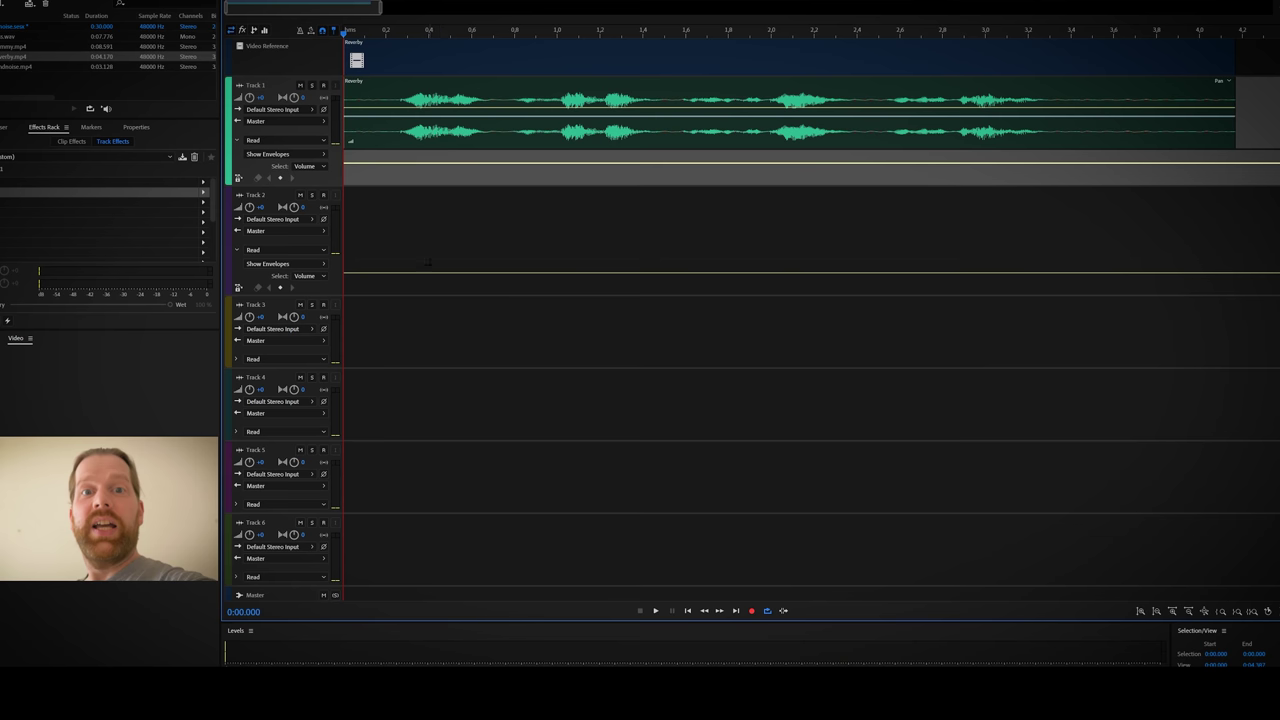
pyautogui.press('space')
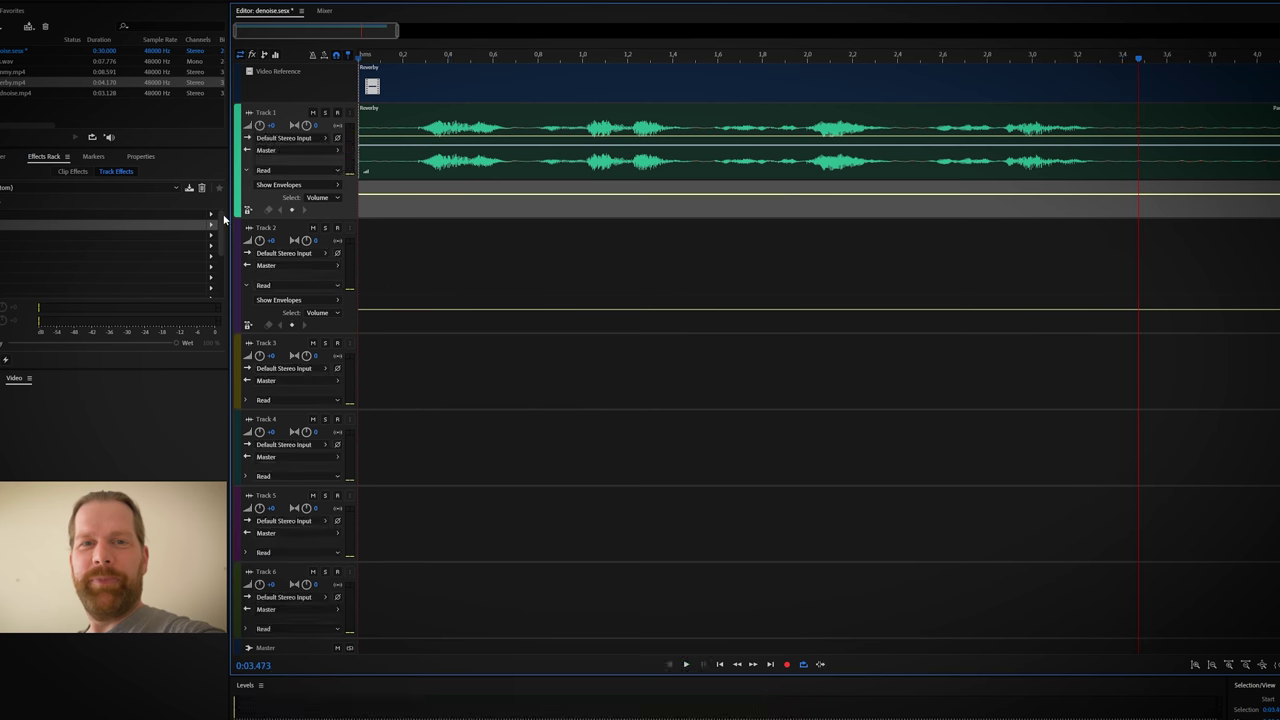
pyautogui.click(211, 218)
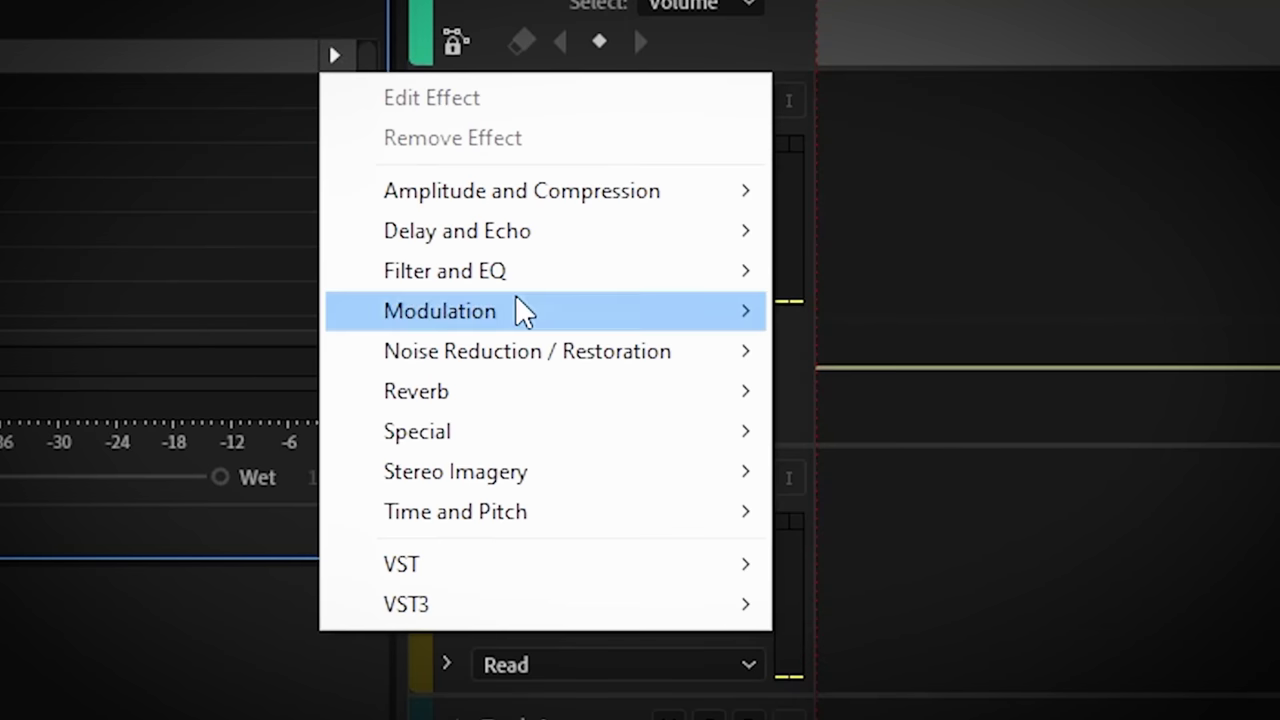
pyautogui.moveTo(540, 350)
pyautogui.click(977, 563)
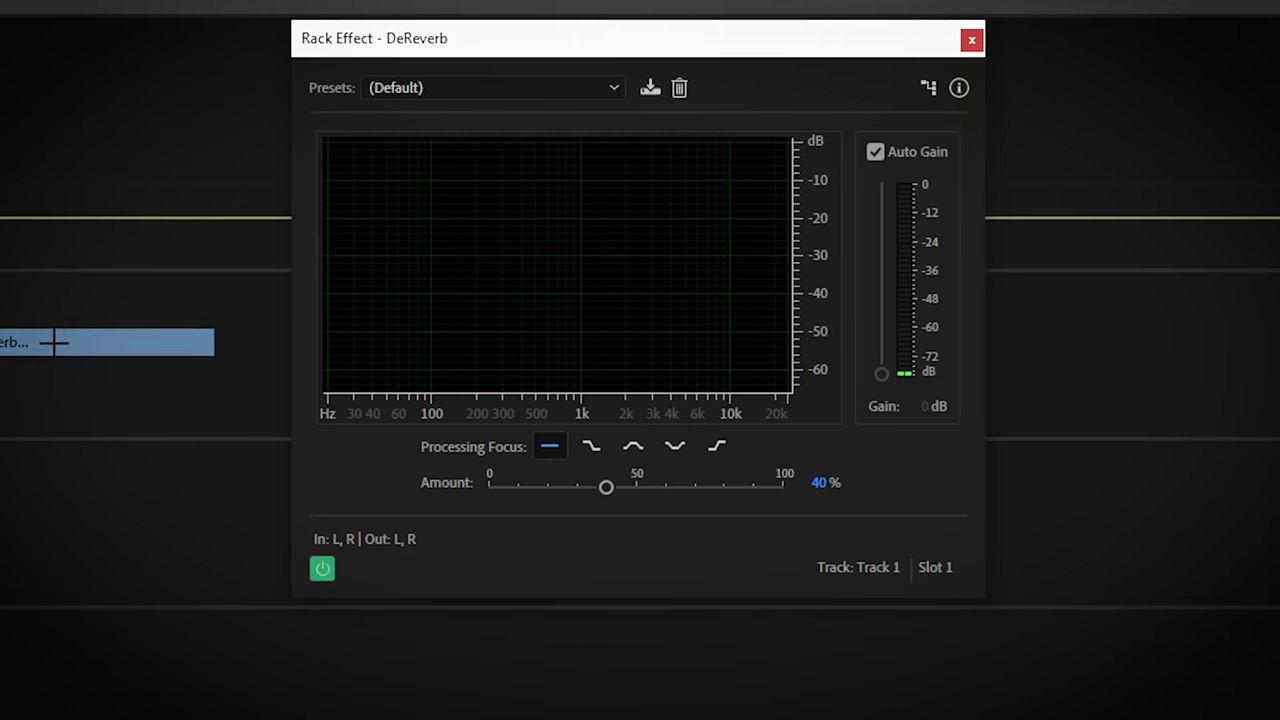
# Set DeReverb to high-frequency Processing Focus at 69% amount, comparing against bypass.
pyautogui.moveTo(537, 52); pyautogui.dragTo(350, 57)
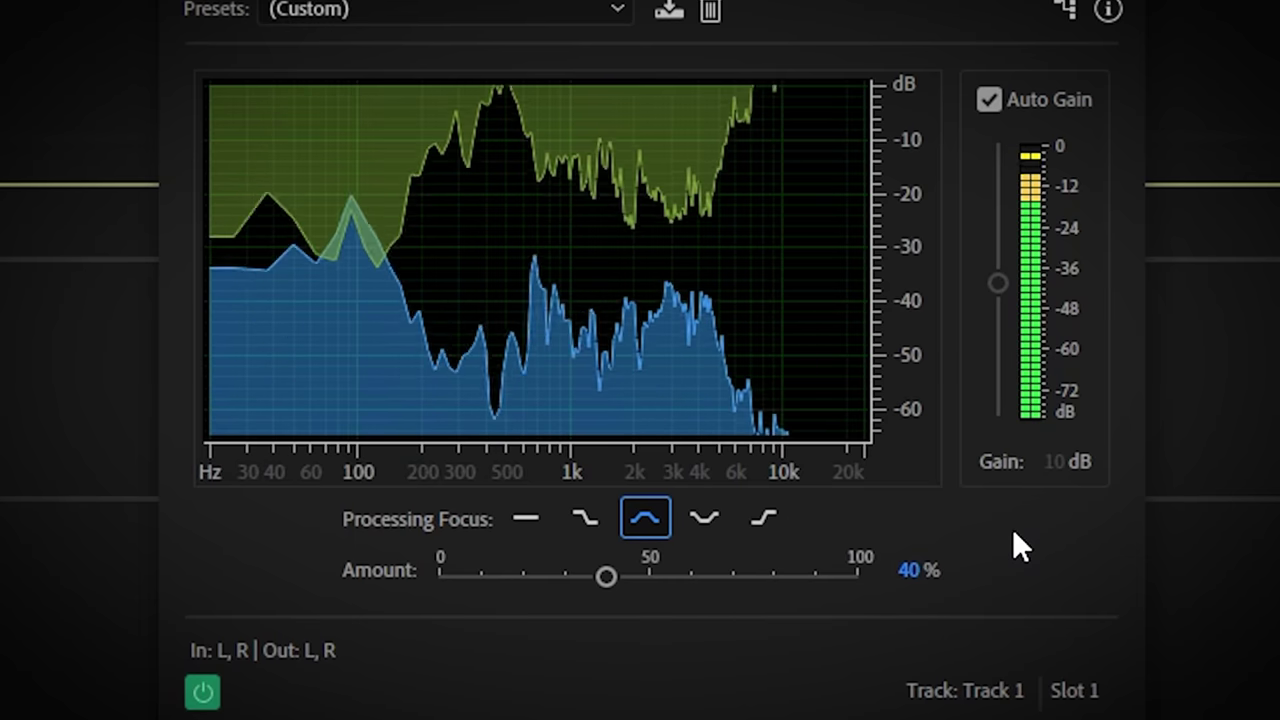
pyautogui.moveTo(608, 577); pyautogui.dragTo(752, 590)
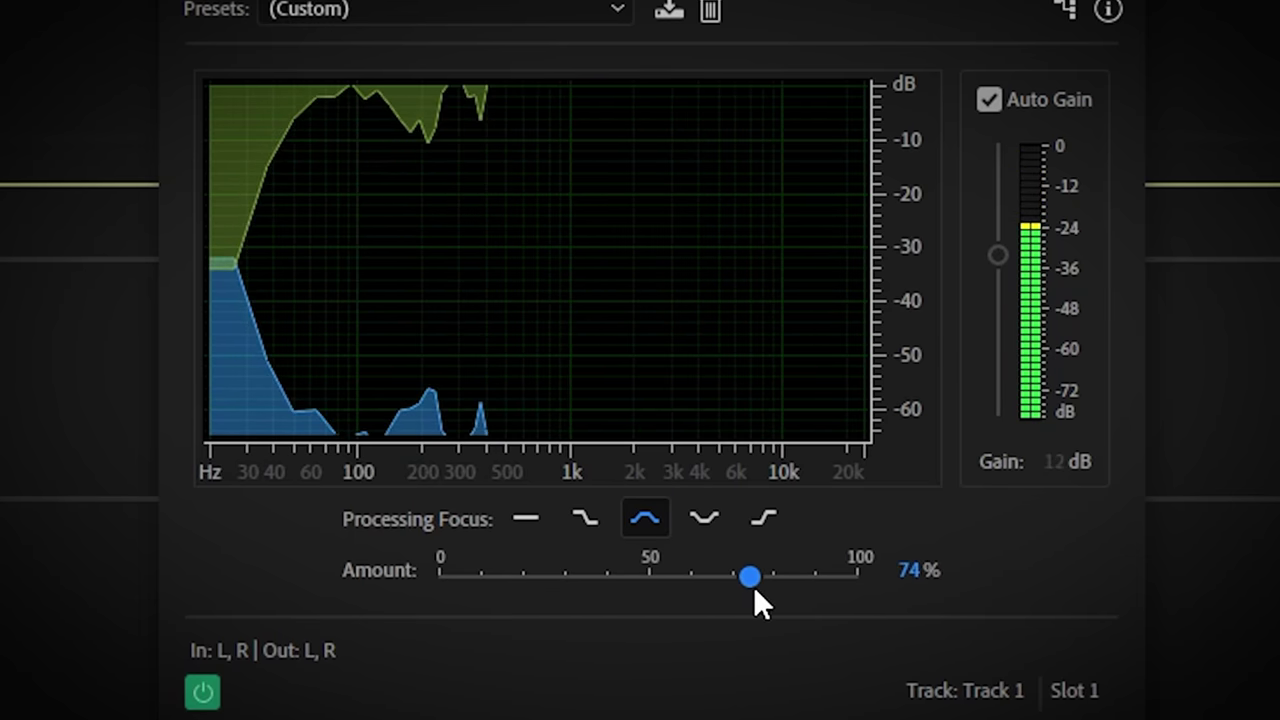
pyautogui.click(706, 518)
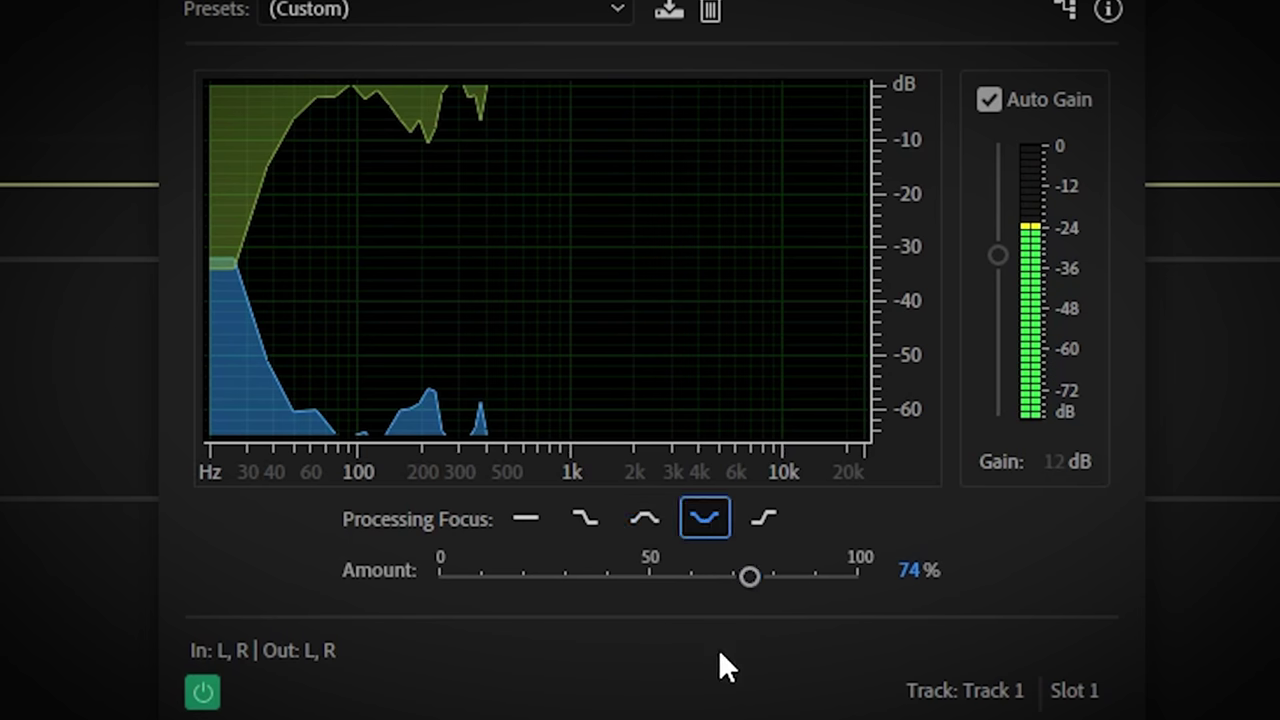
pyautogui.moveTo(774, 573); pyautogui.dragTo(746, 553)
pyautogui.click(767, 507)
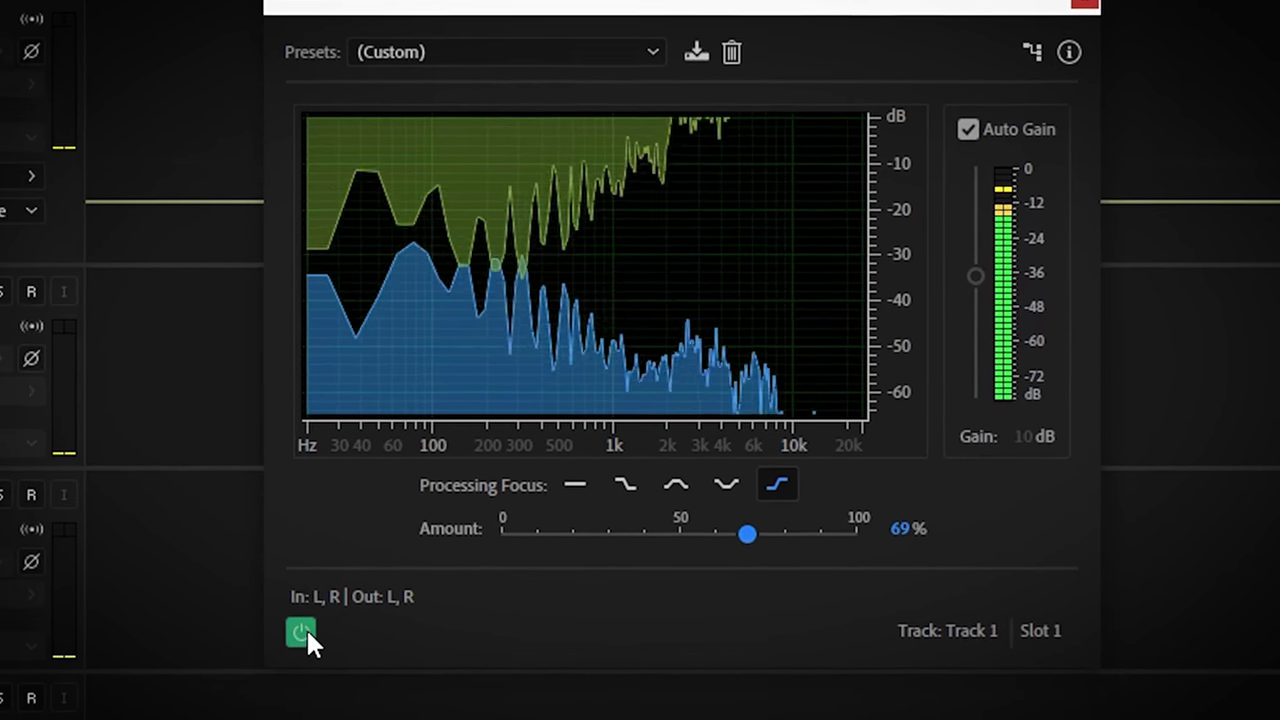
pyautogui.click(293, 636)
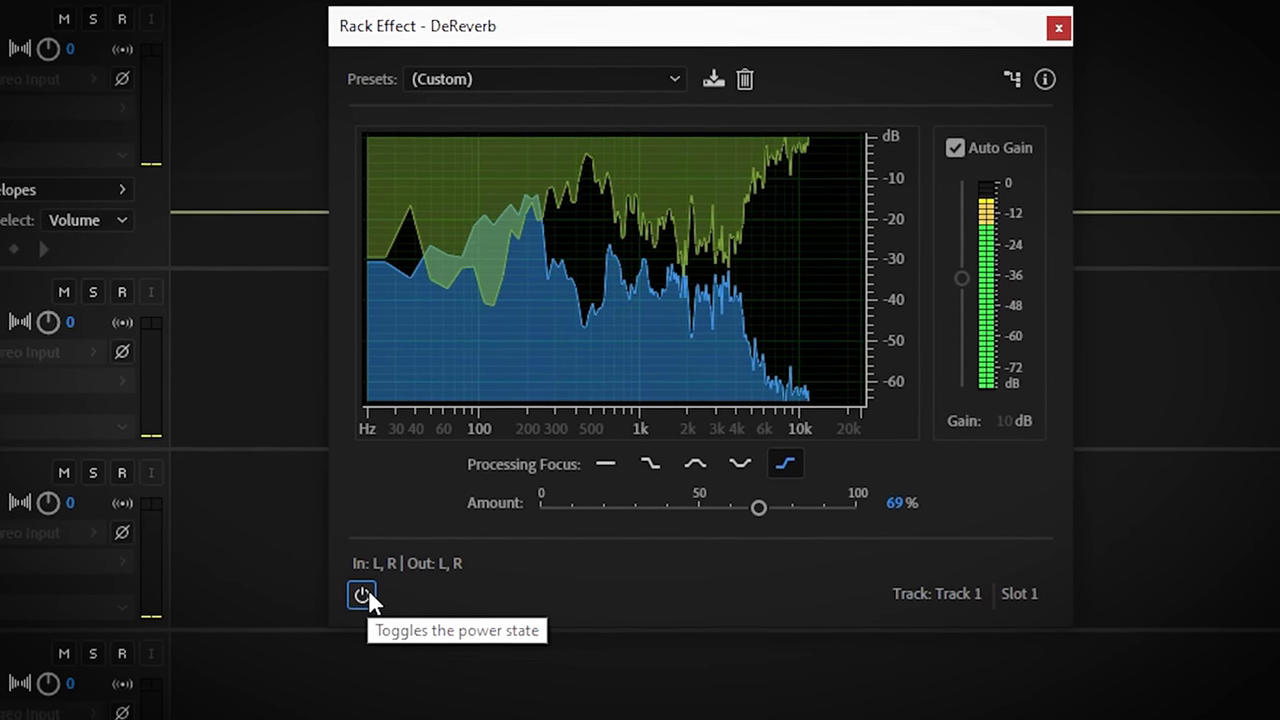
pyautogui.click(355, 600)
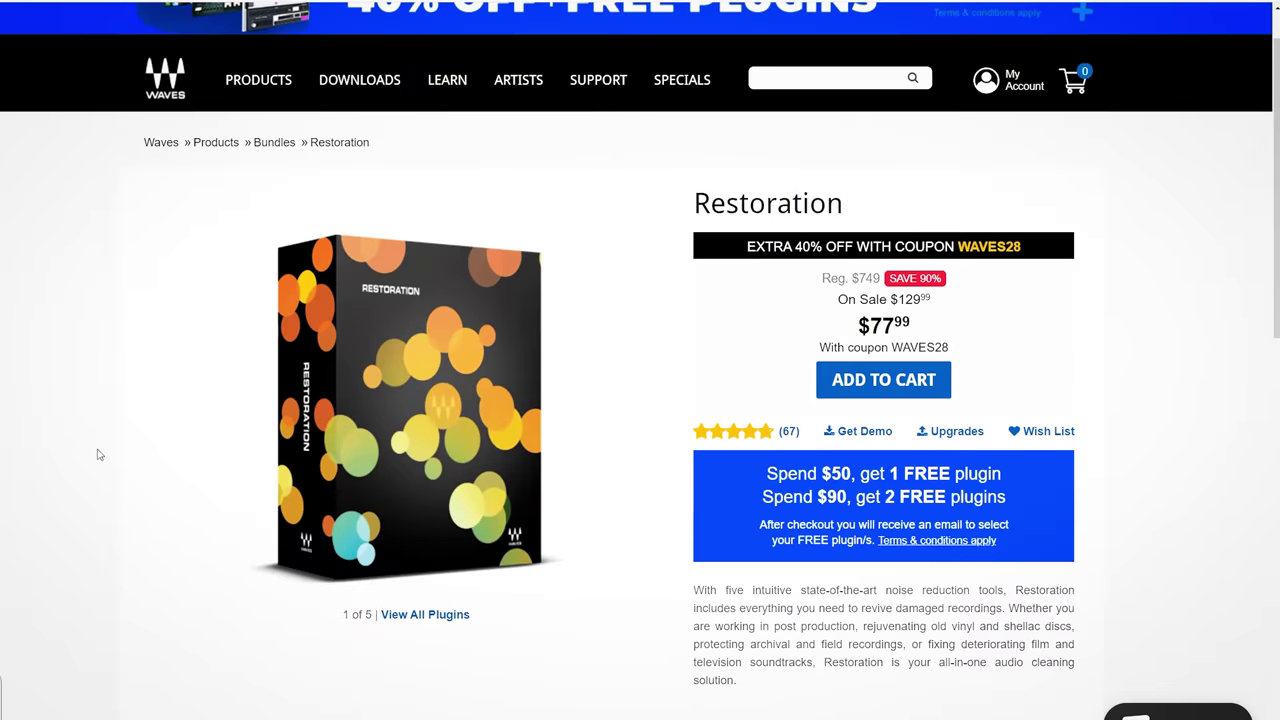
# Scroll up and down the Waves Restoration bundle product page.
pyautogui.scroll(1, 98, 455)
pyautogui.scroll(-3, 98, 455)
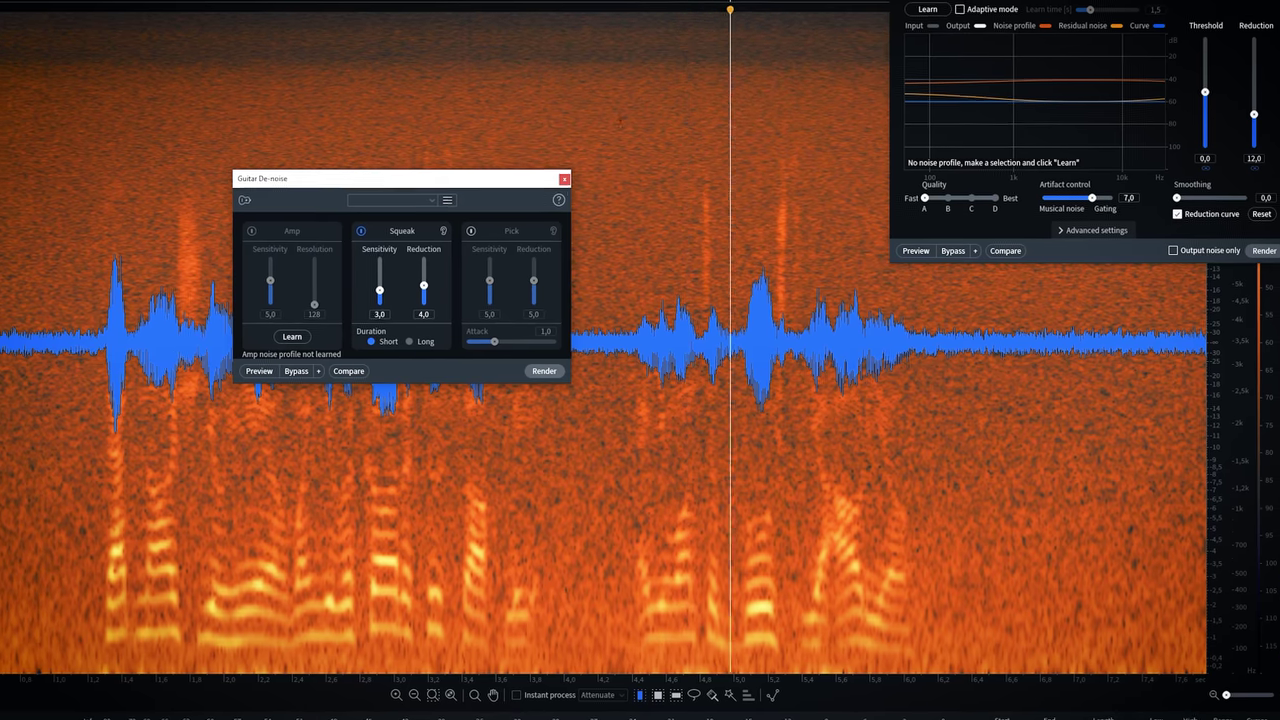